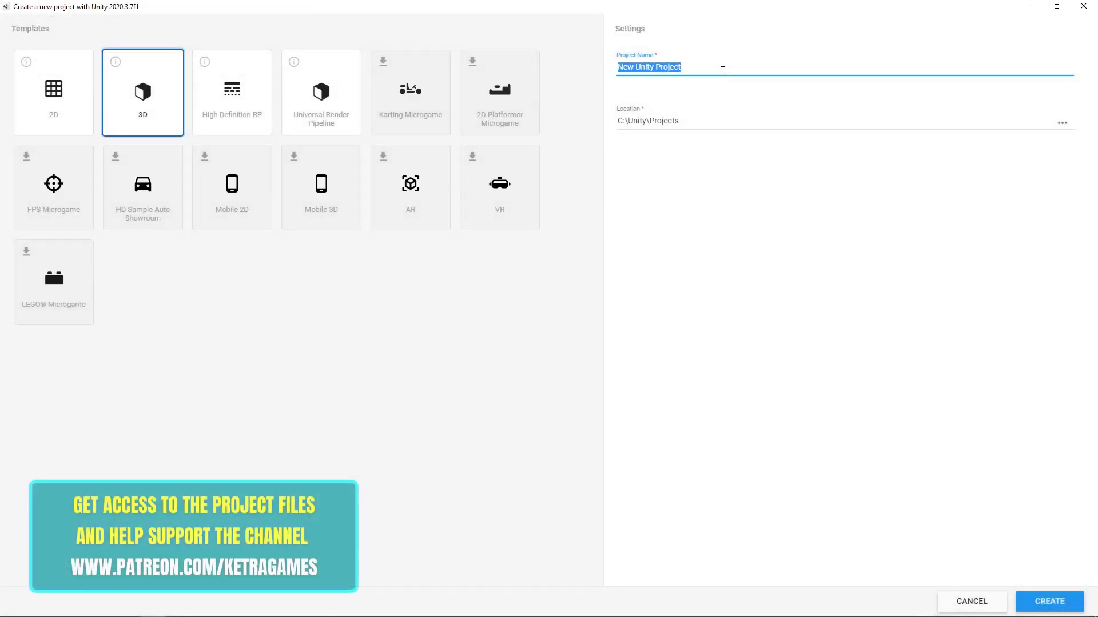
Create a new 3D project named 'Animated Text' from Unity Hub.
text(Animated Text)
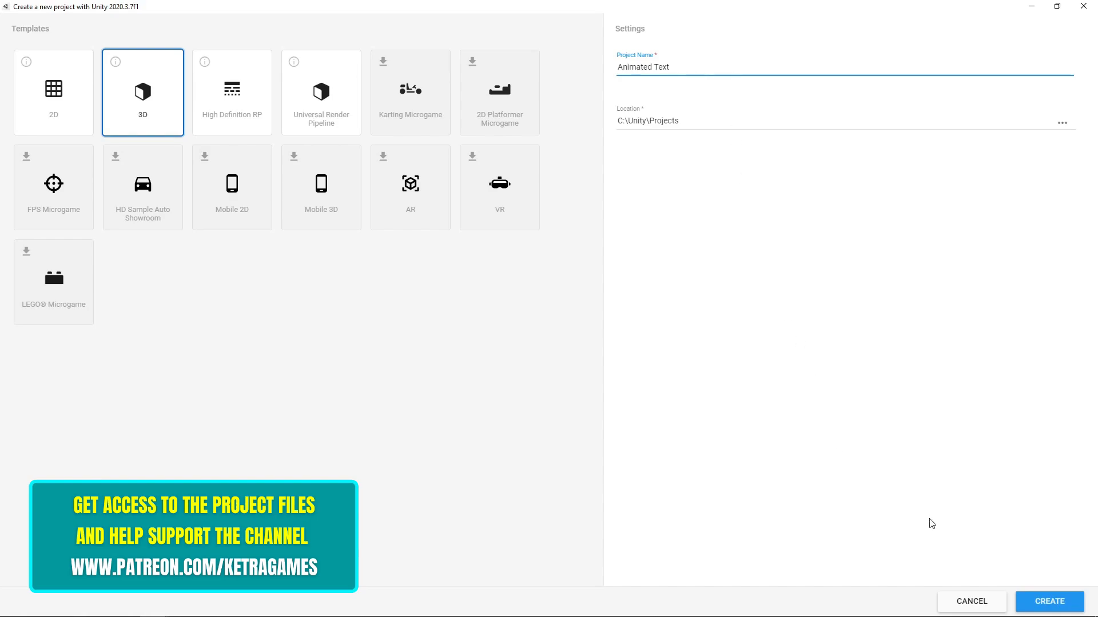
click(1029, 603)
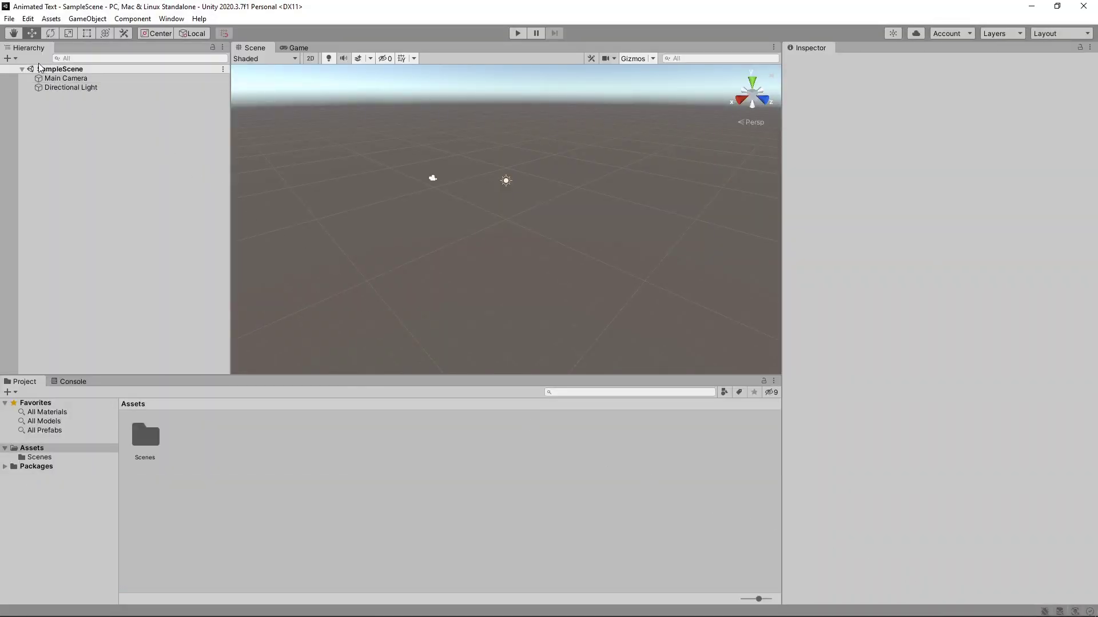
Add a Text - TextMeshPro object to the scene and import the TMP Essentials.
click(9, 59)
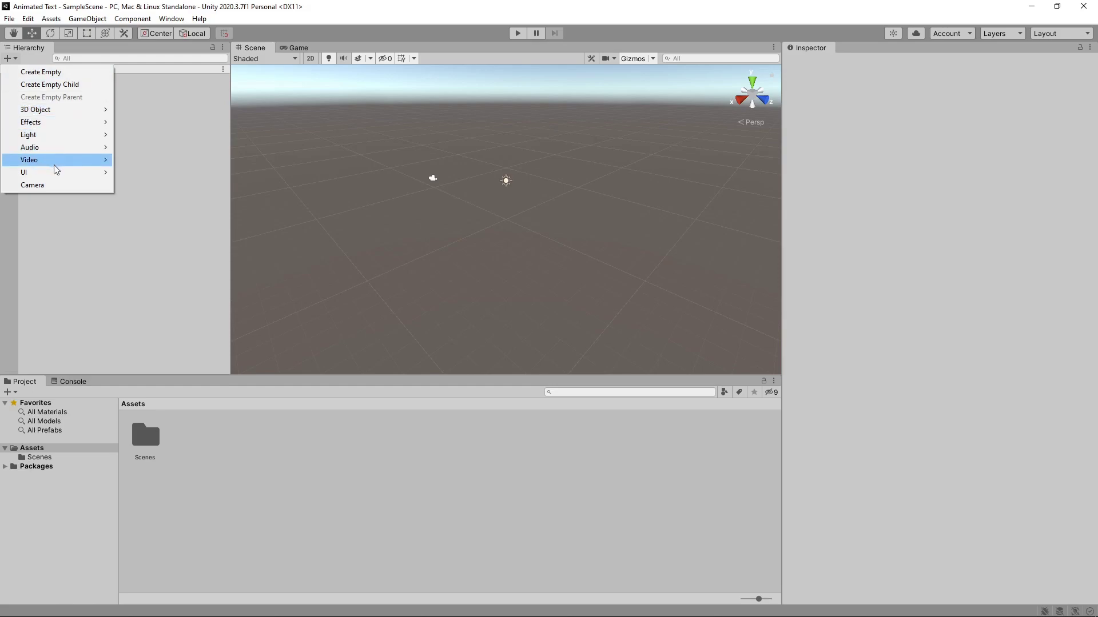
mouse_move(55, 173)
click(136, 183)
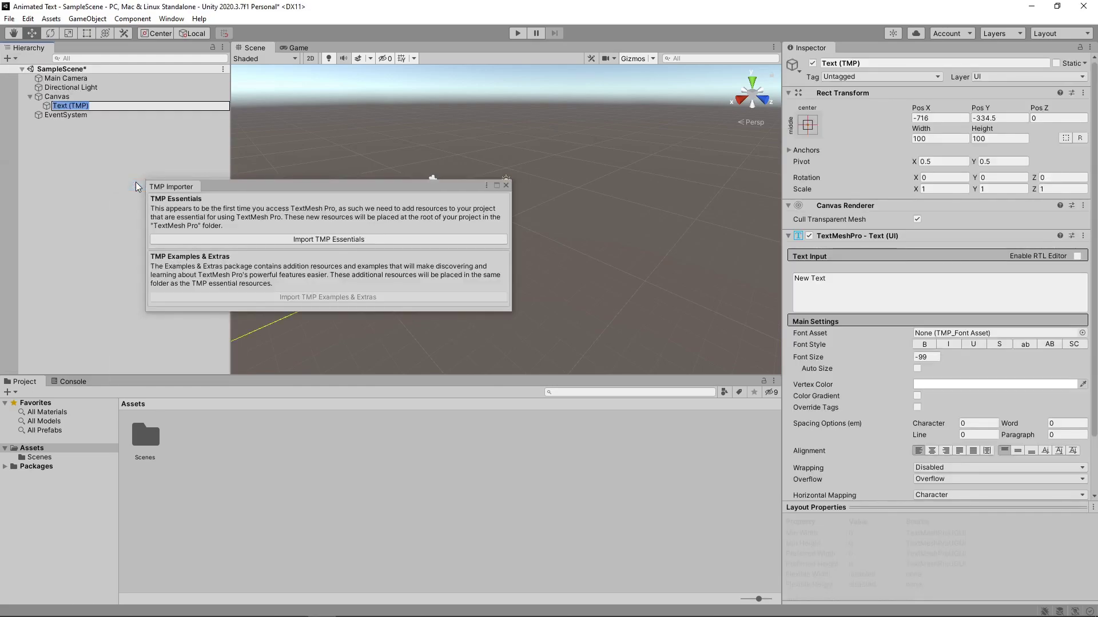
click(339, 240)
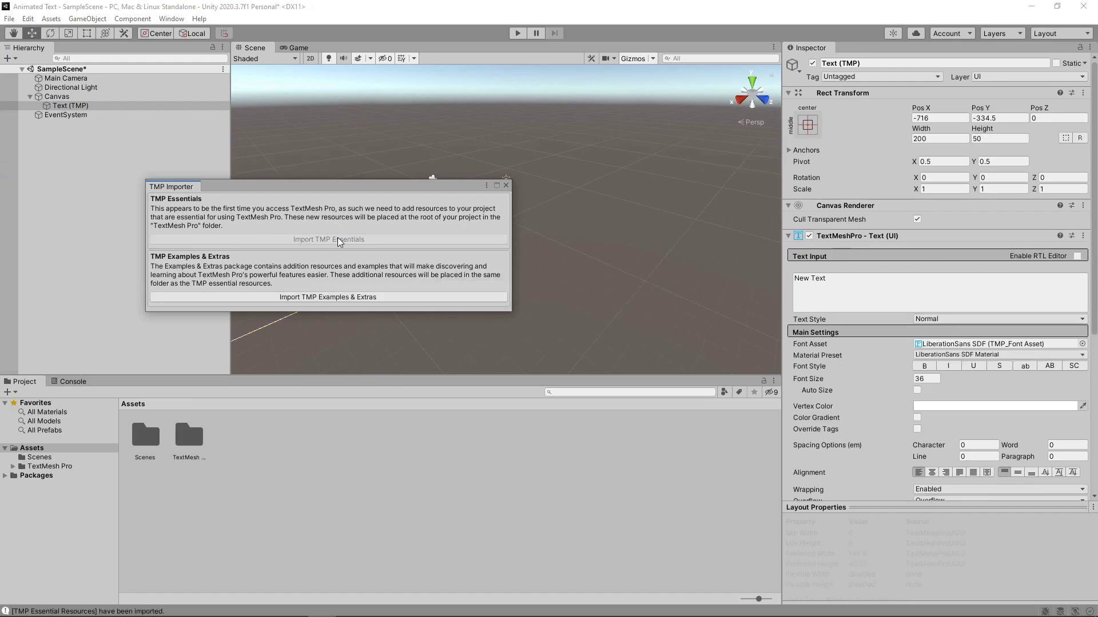
click(506, 185)
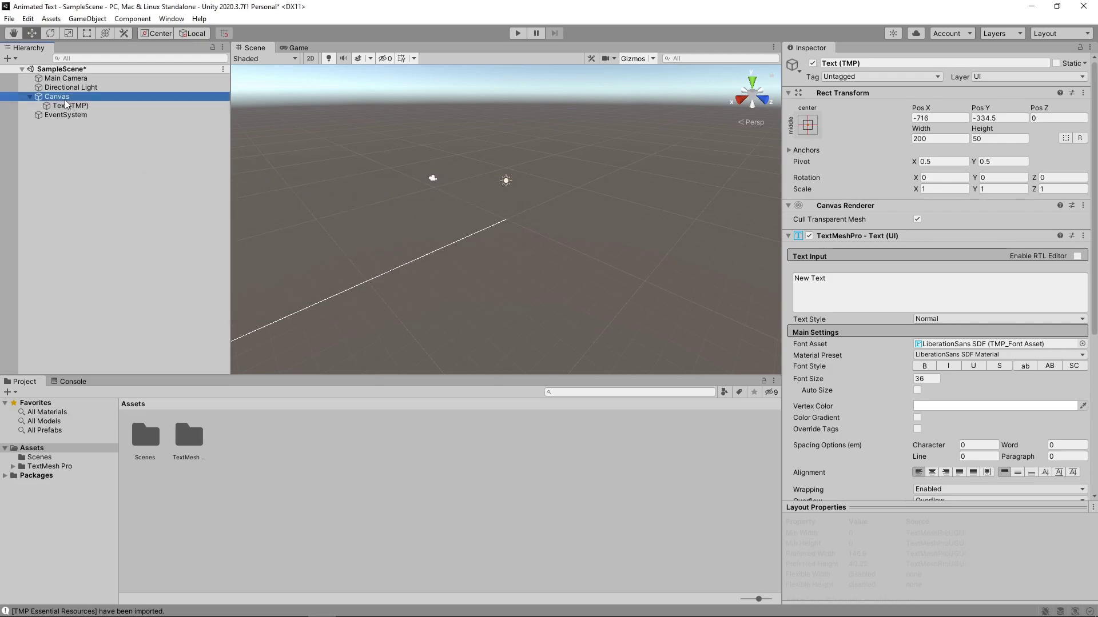
Set the Canvas Render Mode to World Space with Pos X 0 and Pos Y 0.
click(68, 98)
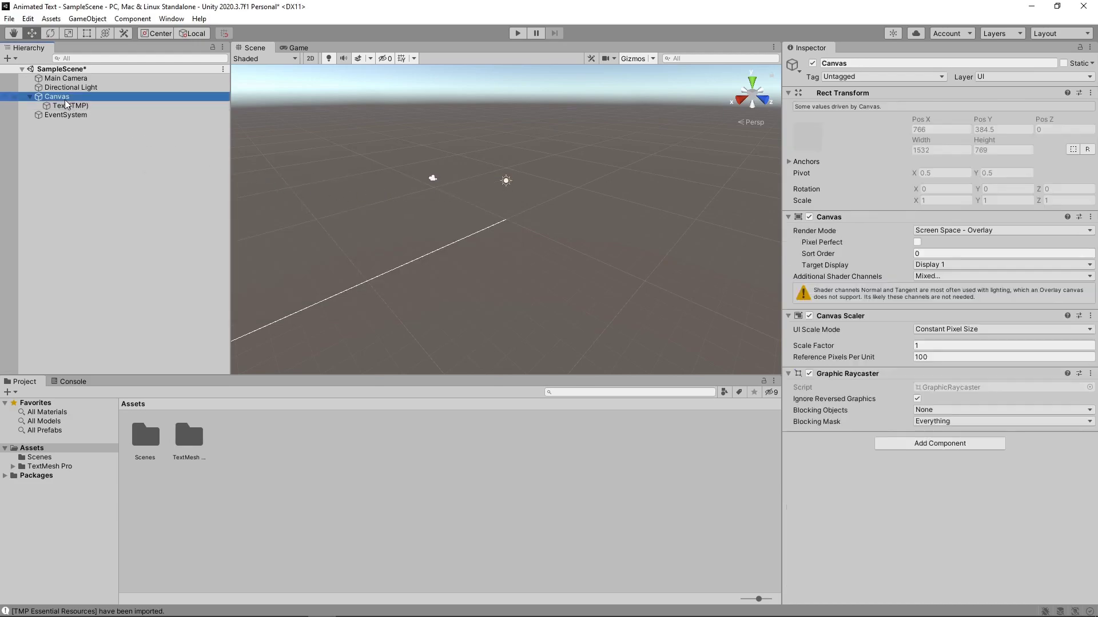
click(988, 231)
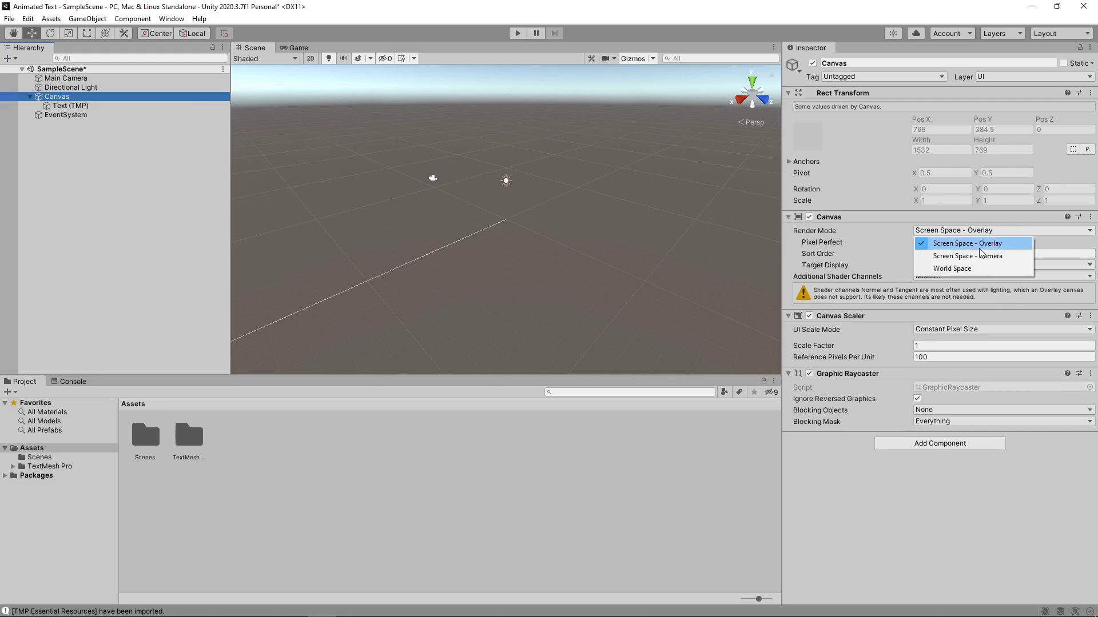
click(976, 270)
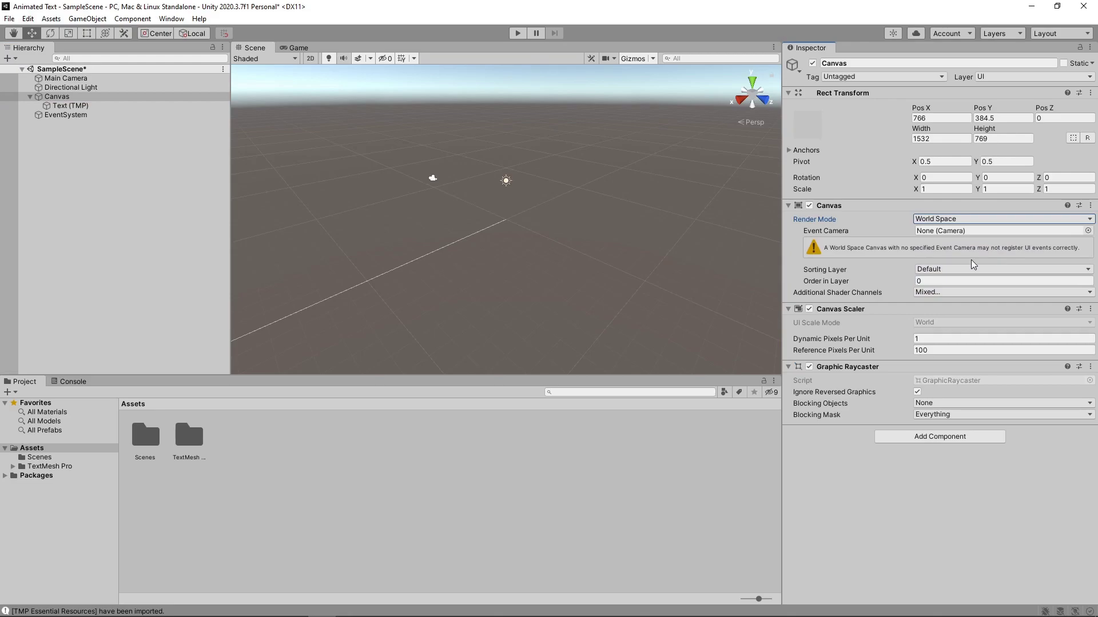
click(932, 117)
text(0)
key(Tab)
text(0)
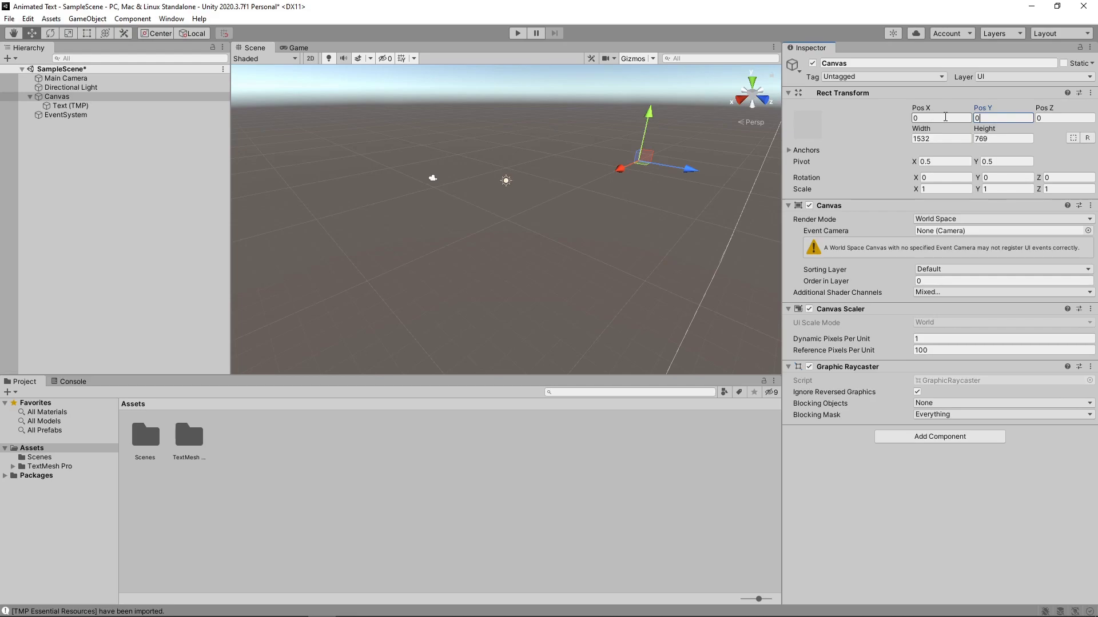
Frame the Text (TMP) object and orbit the Scene view to view it front-on.
double_click(130, 105)
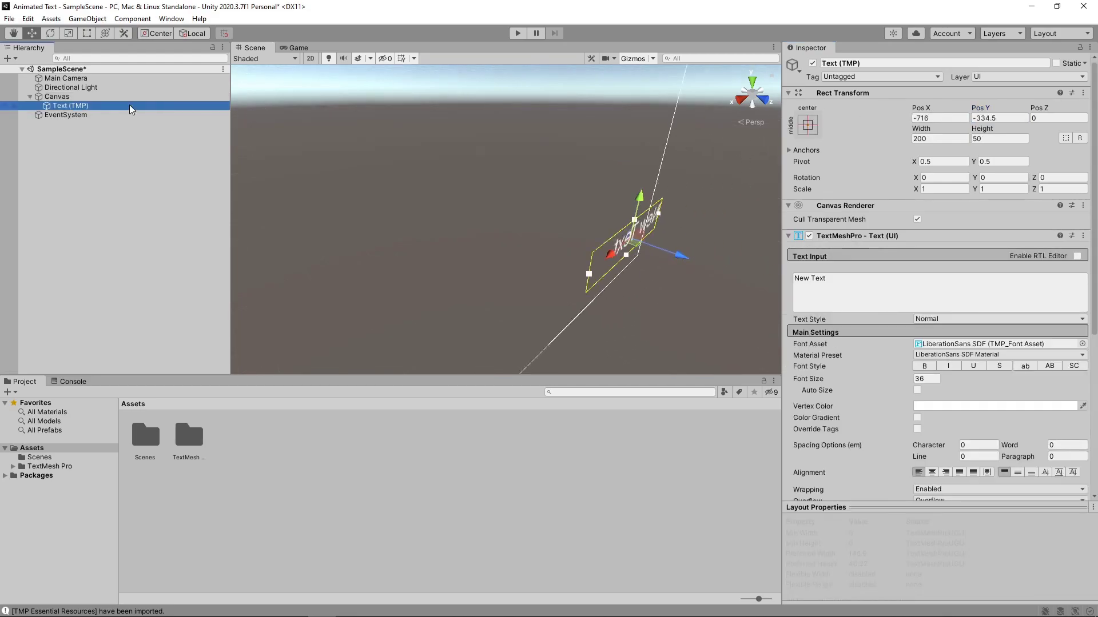
alt+drag(375, 213, 675, 223)
alt+right_drag(676, 223, 598, 216)
alt+drag(598, 216, 623, 210)
middle_drag(622, 211, 564, 166)
alt+drag(544, 174, 529, 166)
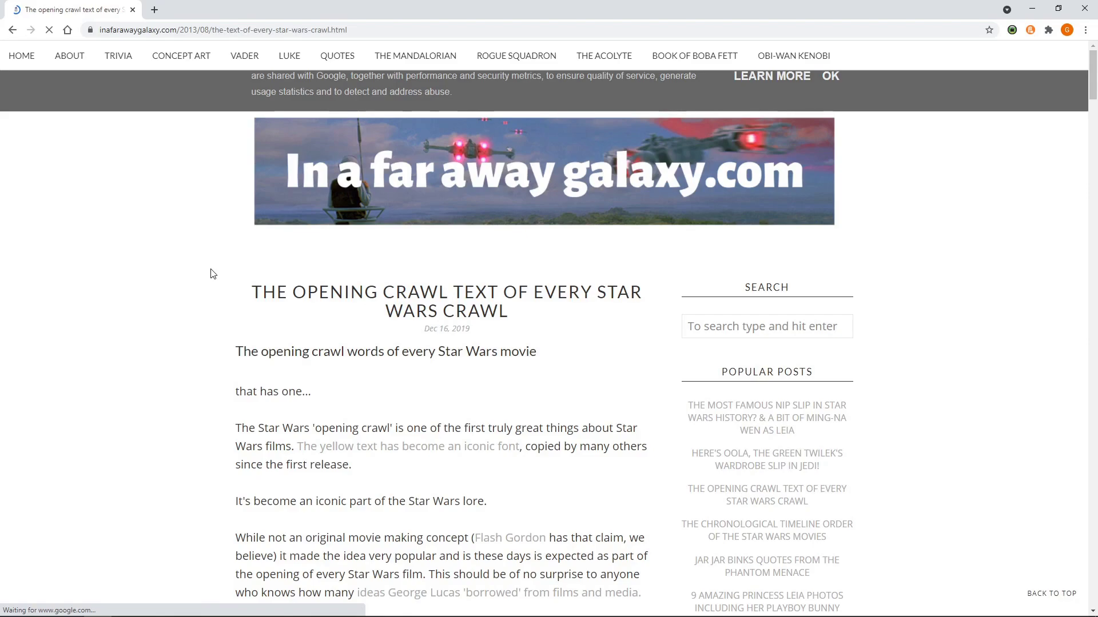
Scroll the crawl article down to Episode IV and select its crawl text.
scroll(211, 274, down, 10)
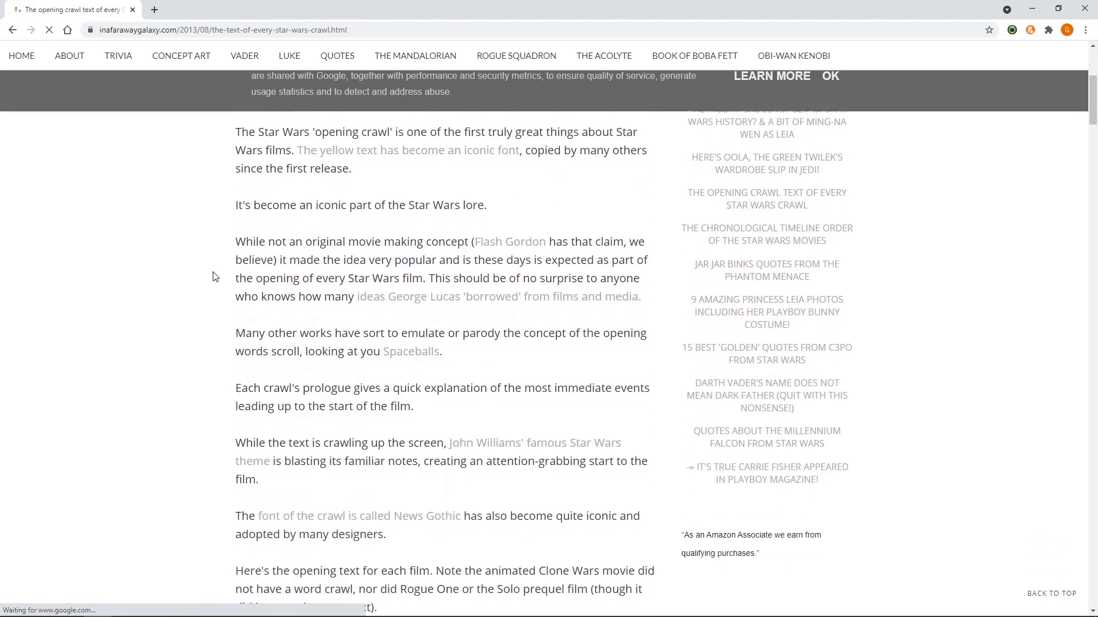
scroll(215, 277, down, 5)
scroll(223, 240, down, 1)
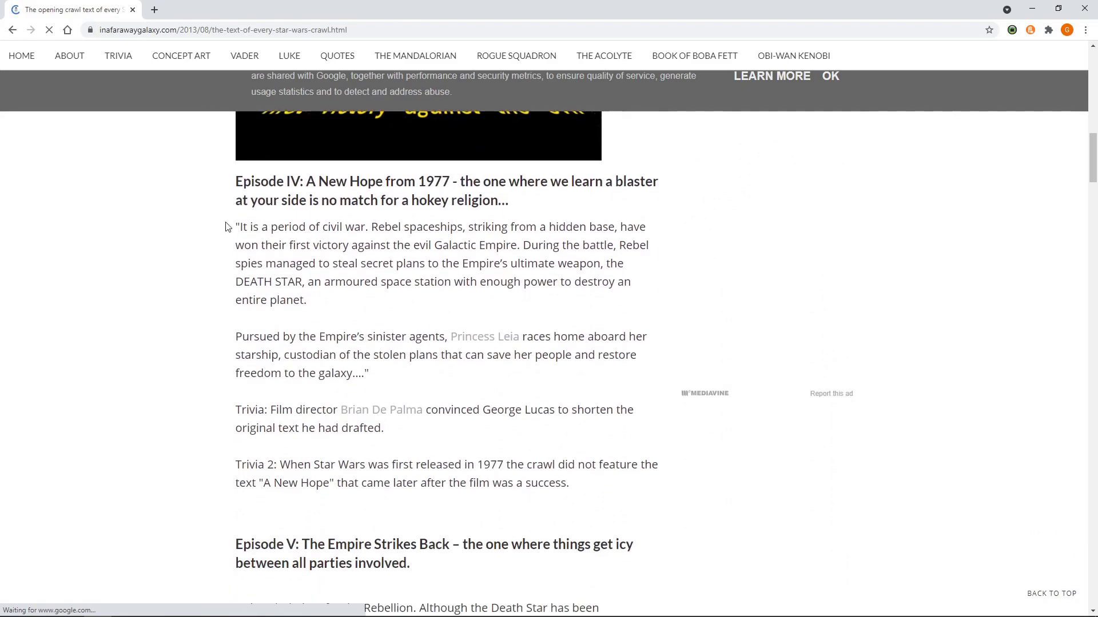
drag(235, 182, 366, 372)
key(ctrl+c)
Replace the placeholder New Text with the pasted Episode IV crawl.
key(alt+Tab)
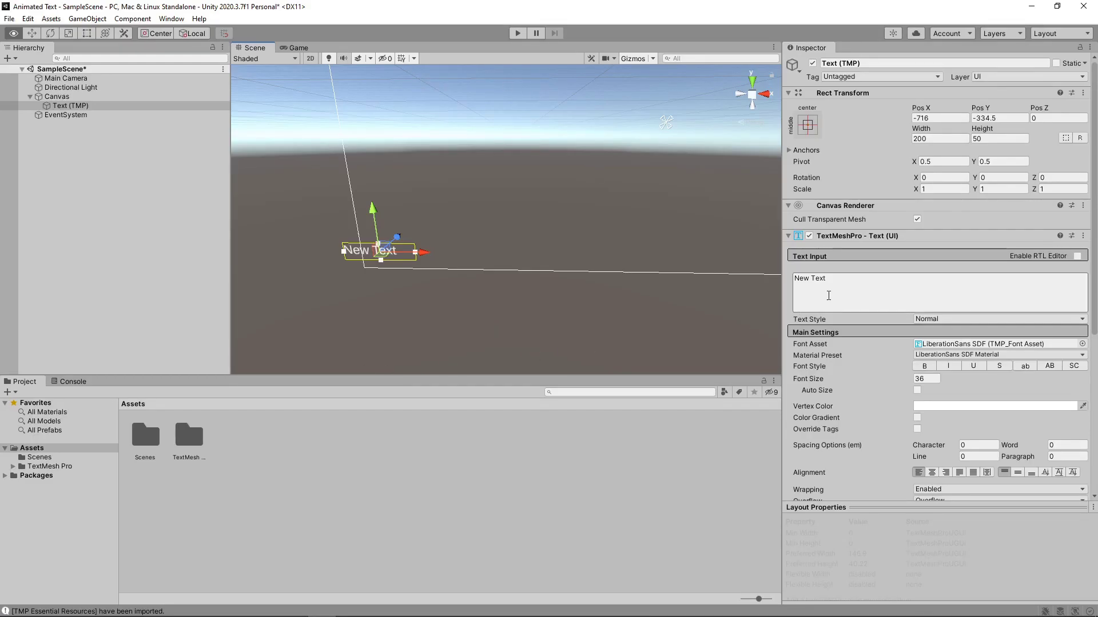
drag(839, 284, 791, 284)
key(ctrl+v)
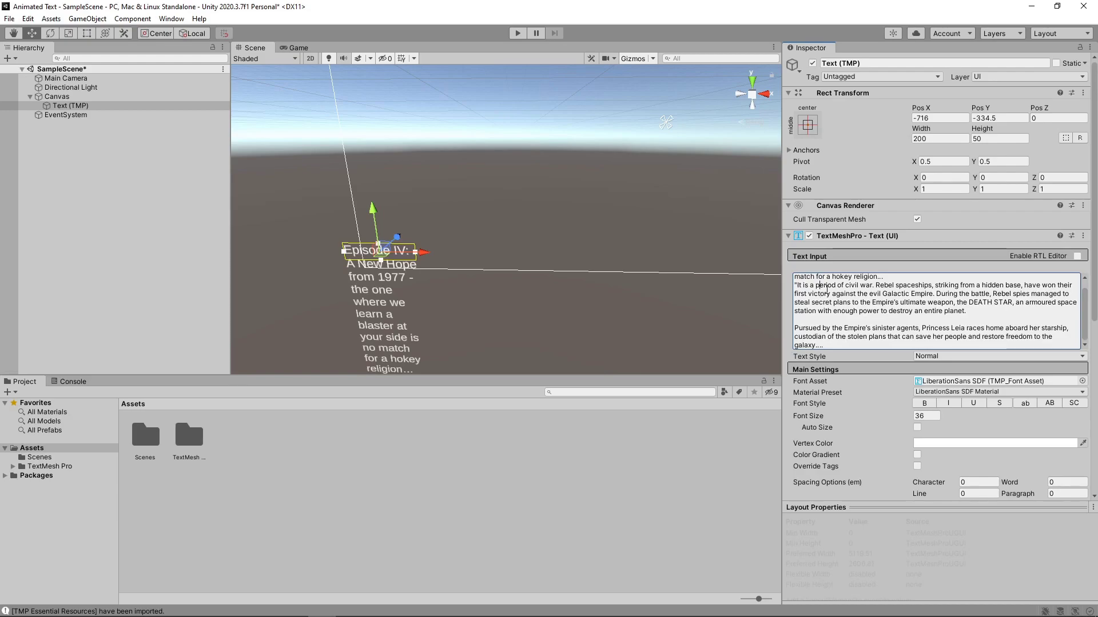
scroll(827, 288, up, 1)
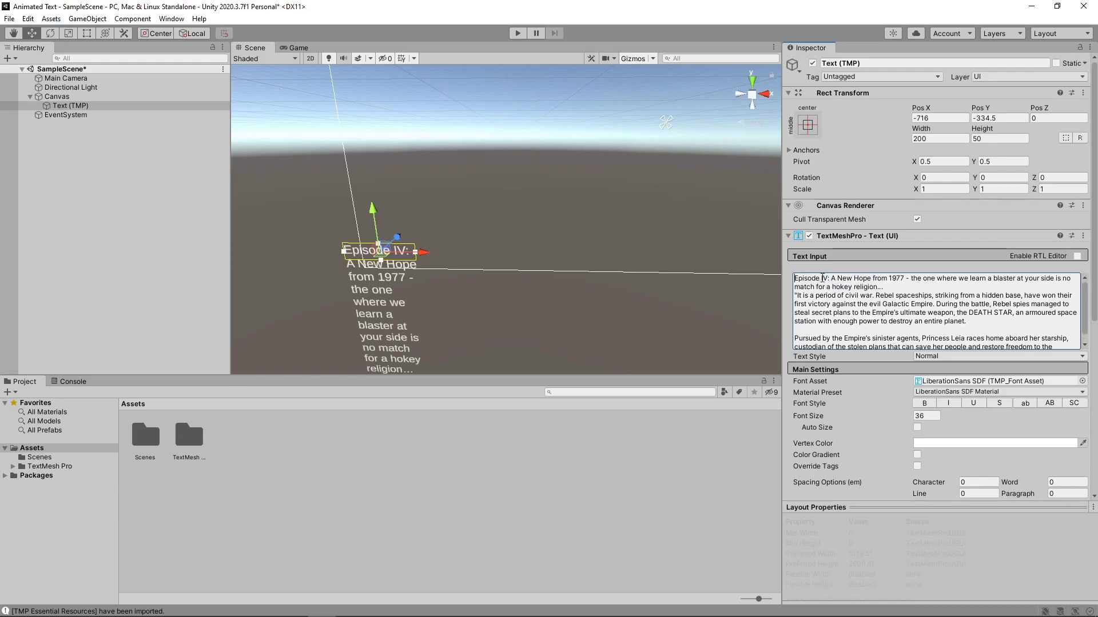
key(ctrl+a)
Split 'Episode IV' and 'A New Hope' onto lines, remove the tagline, separate paragraphs.
click(825, 280)
key(Return)
key(Delete)
key(Delete)
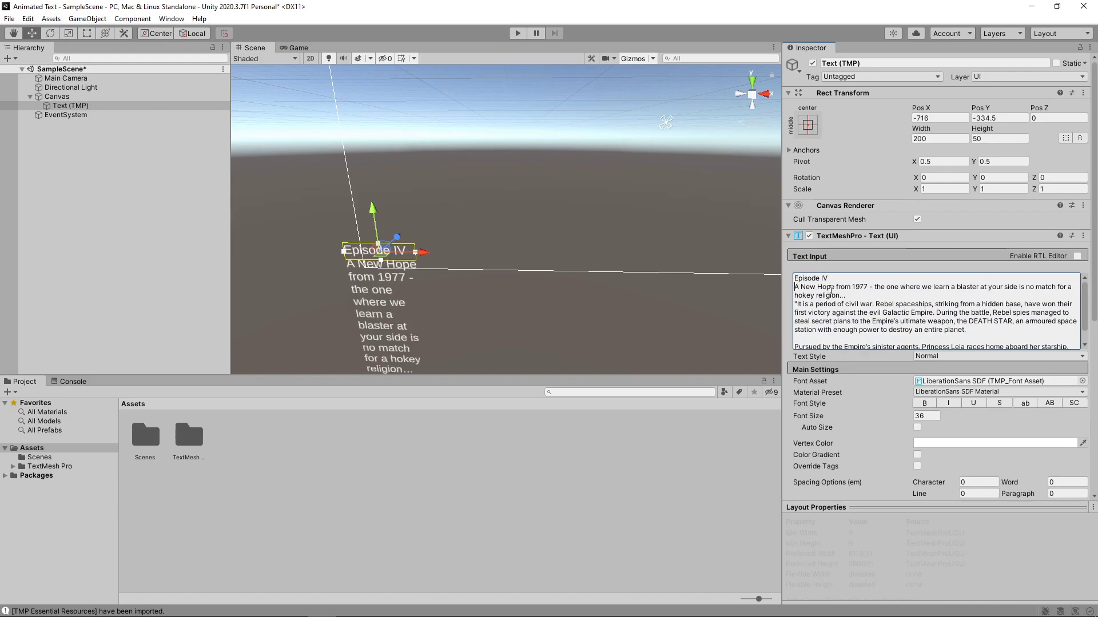
key(shift+End)
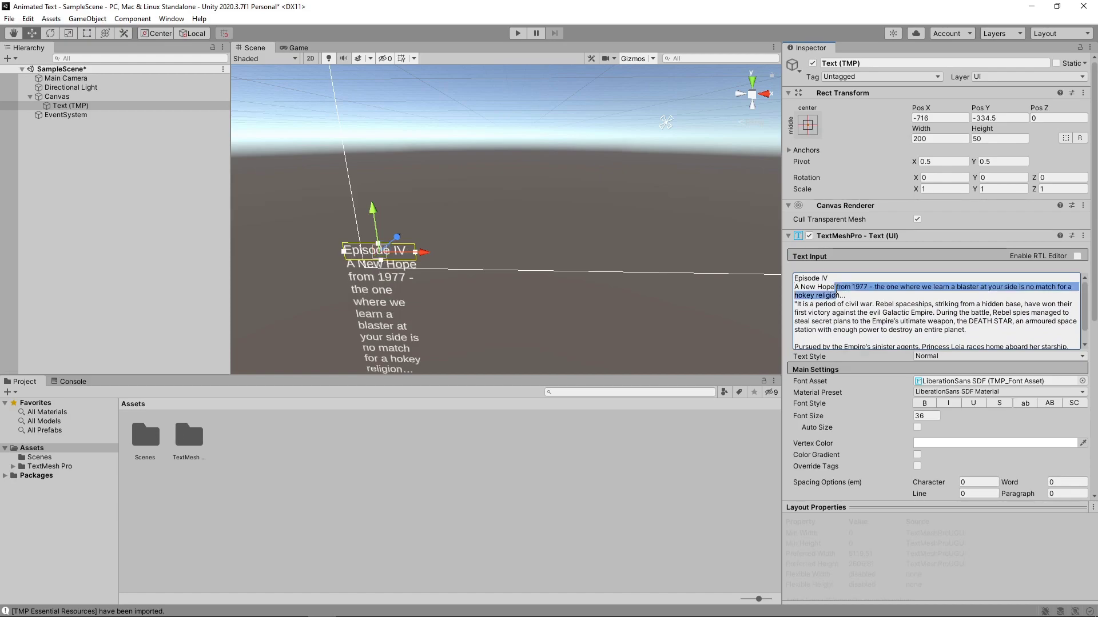
key(Delete)
key(Return)
key(Right)
key(Delete)
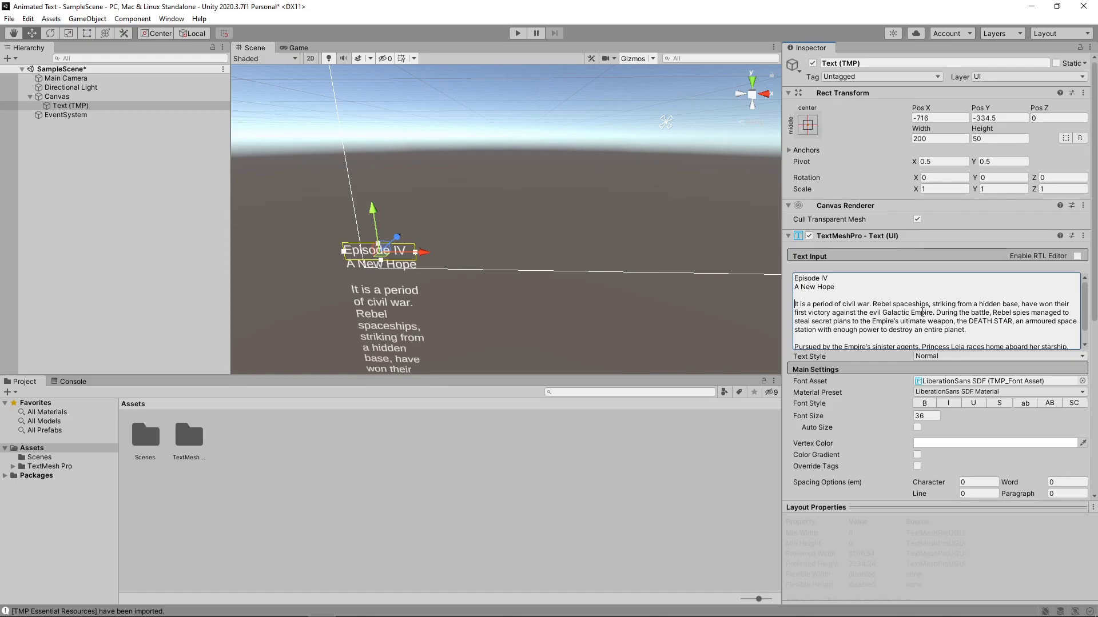
click(931, 313)
key(Return)
key(Return)
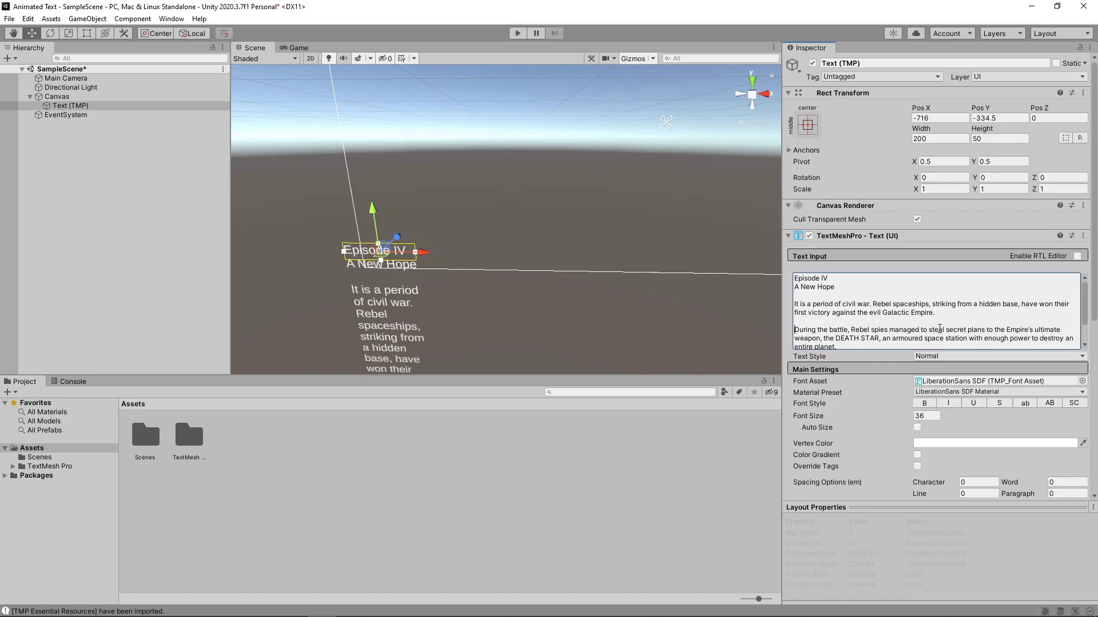
scroll(939, 330, down, 2)
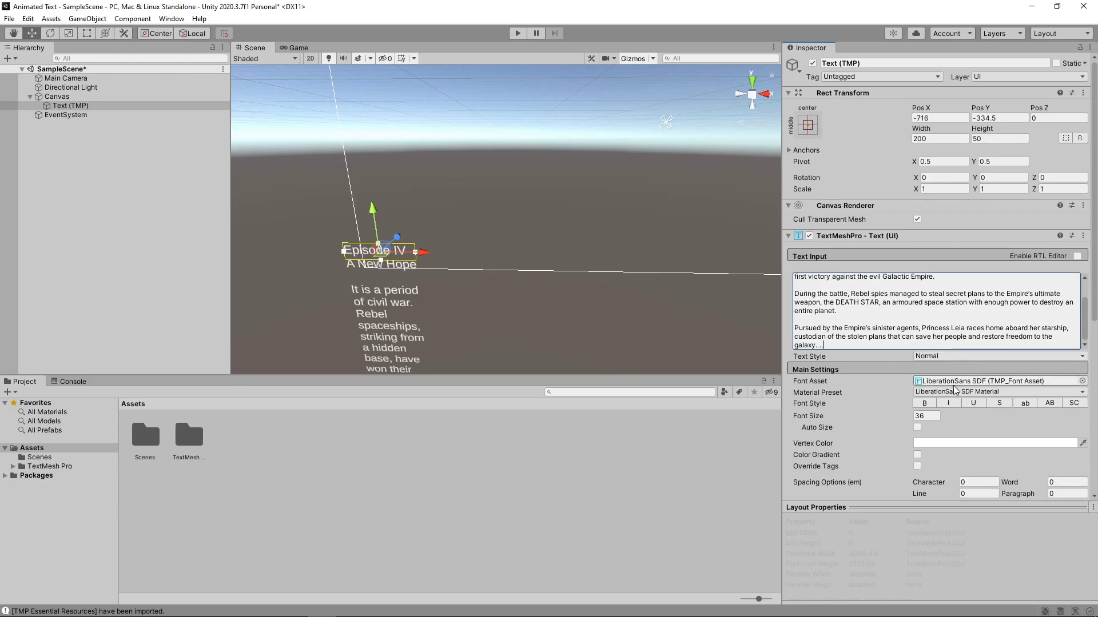
Set the text's vertex colour to yellow (FEFF04).
click(1070, 449)
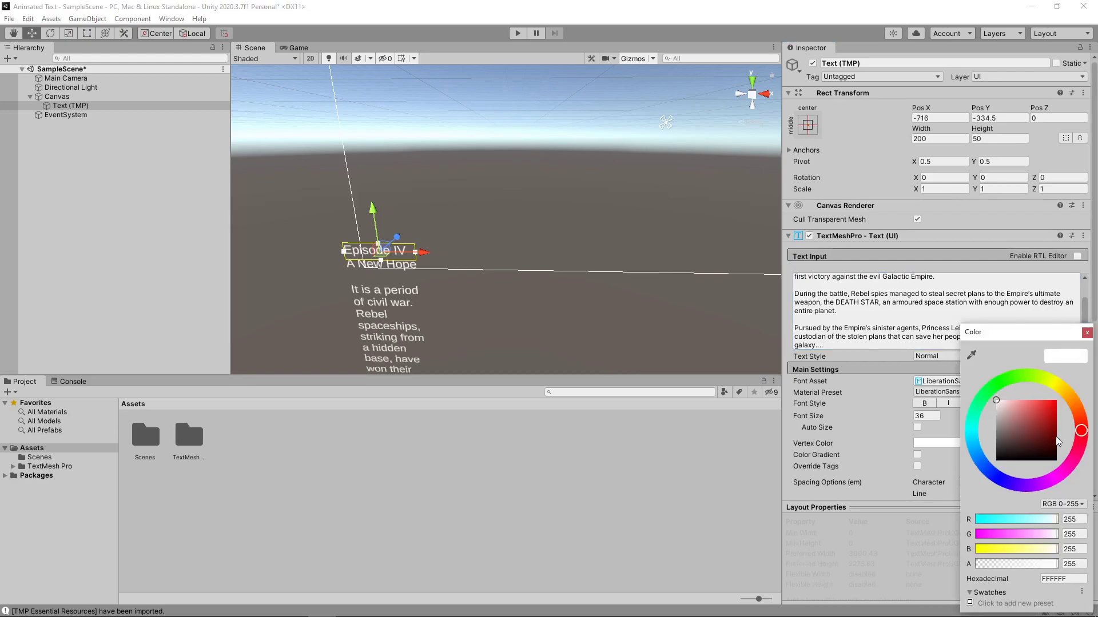
click(1054, 383)
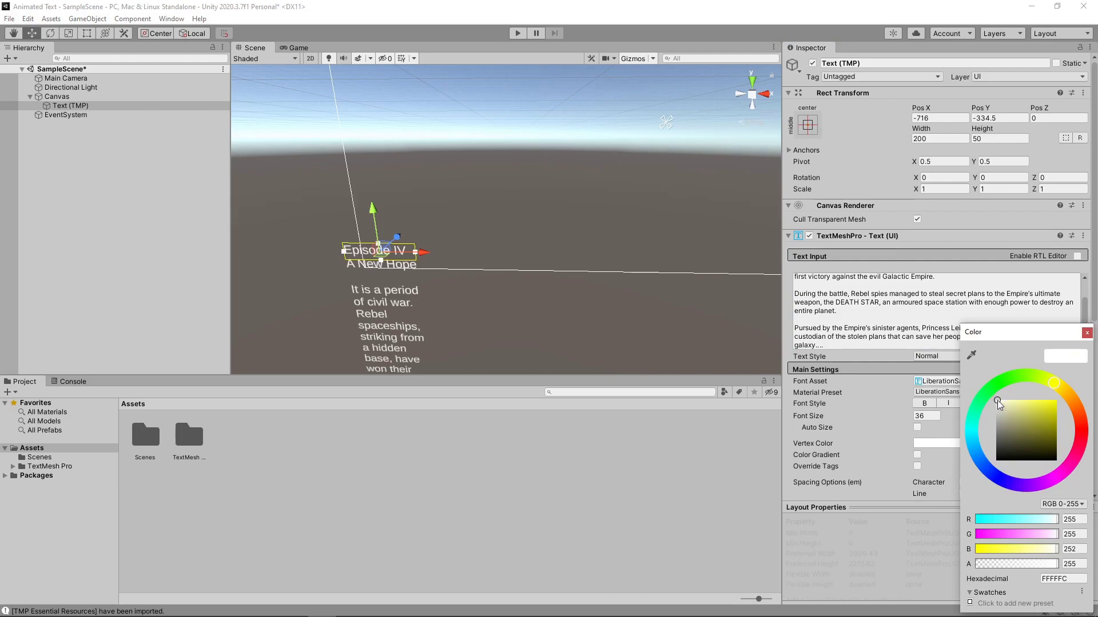
drag(998, 403, 1056, 400)
click(1087, 334)
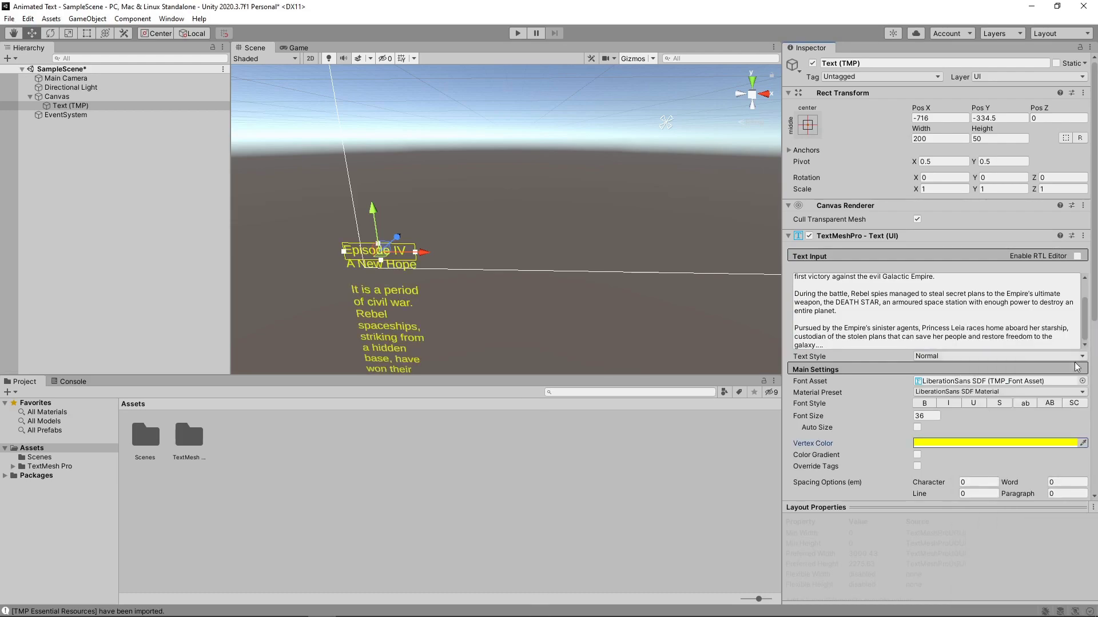
Set the crawl text alignment to justified.
scroll(1064, 394, down, 3)
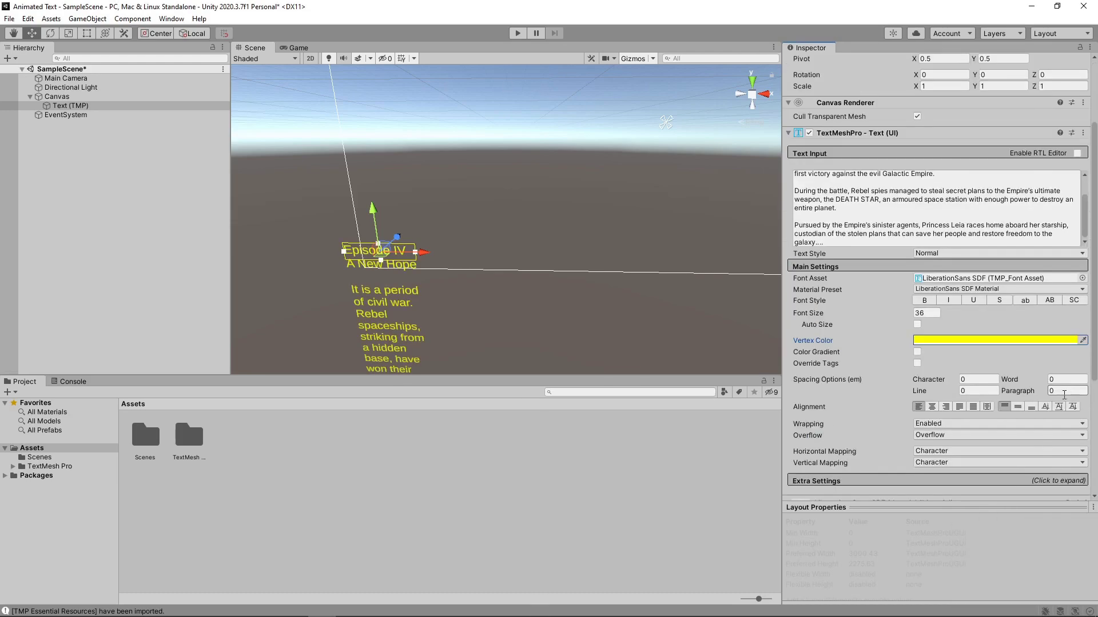
click(959, 408)
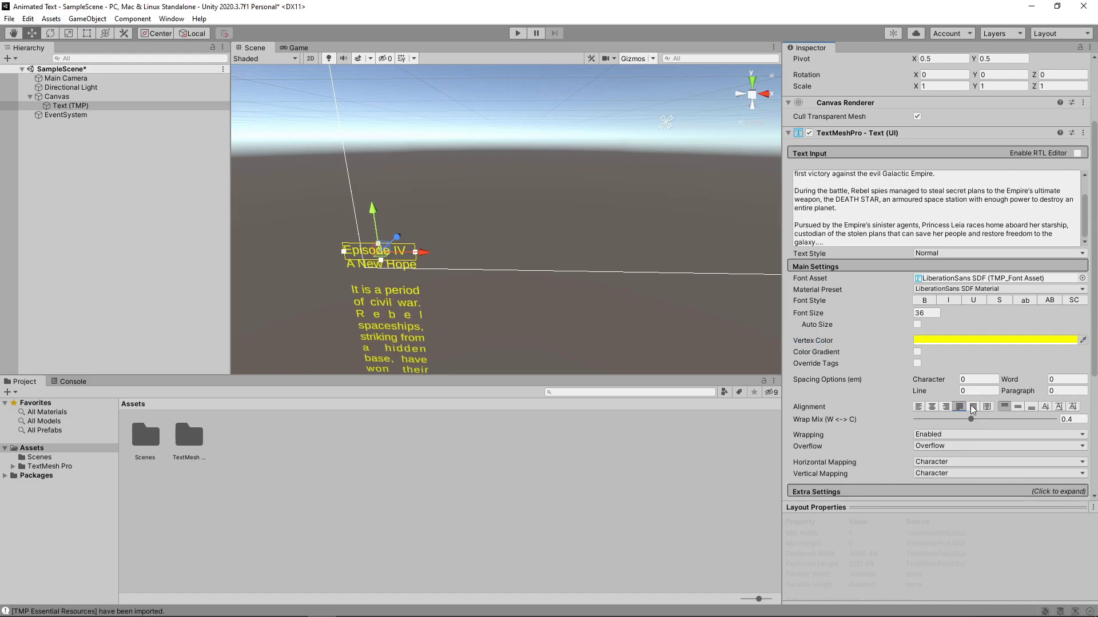
scroll(973, 314, up, 3)
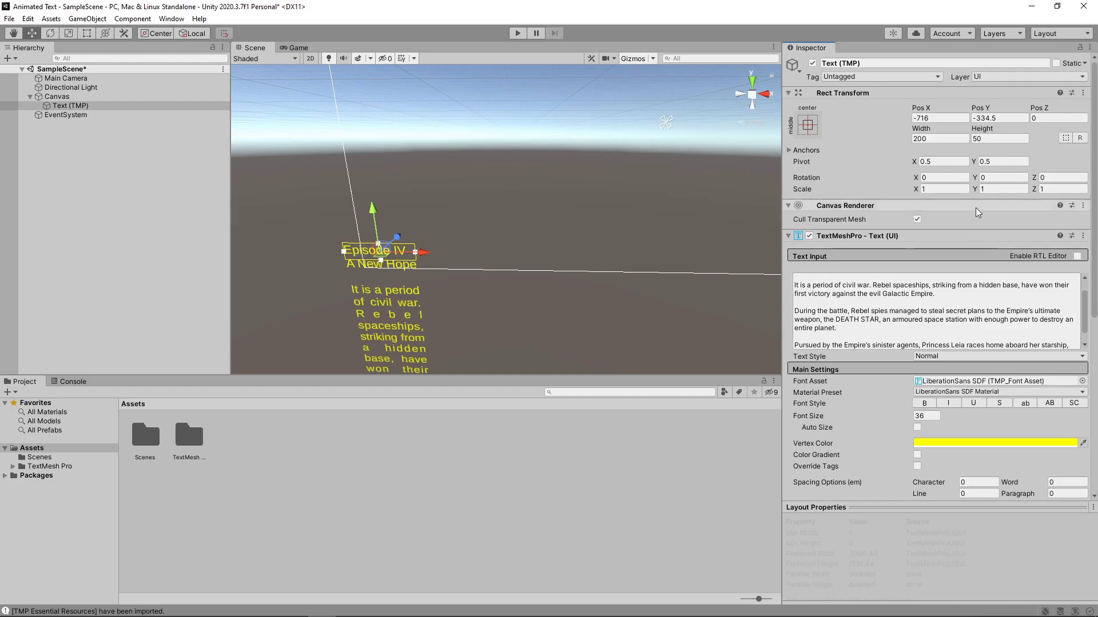
Set the text's Pos X and Pos Y to 0 and width to 500, facing it in Scene view.
click(949, 119)
text(0)
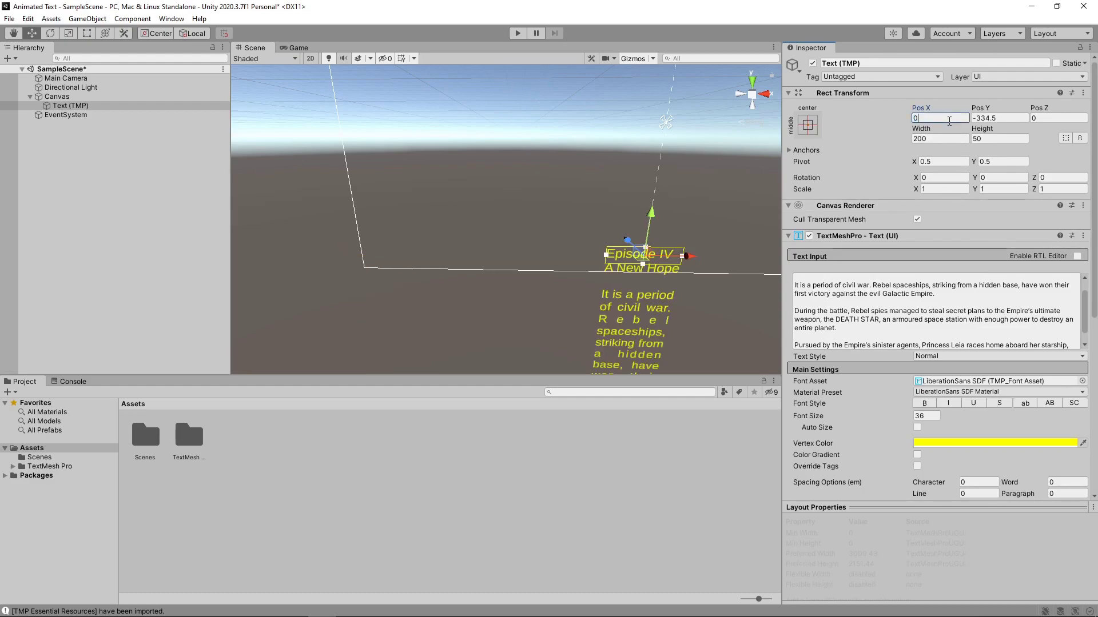
click(998, 118)
text(0)
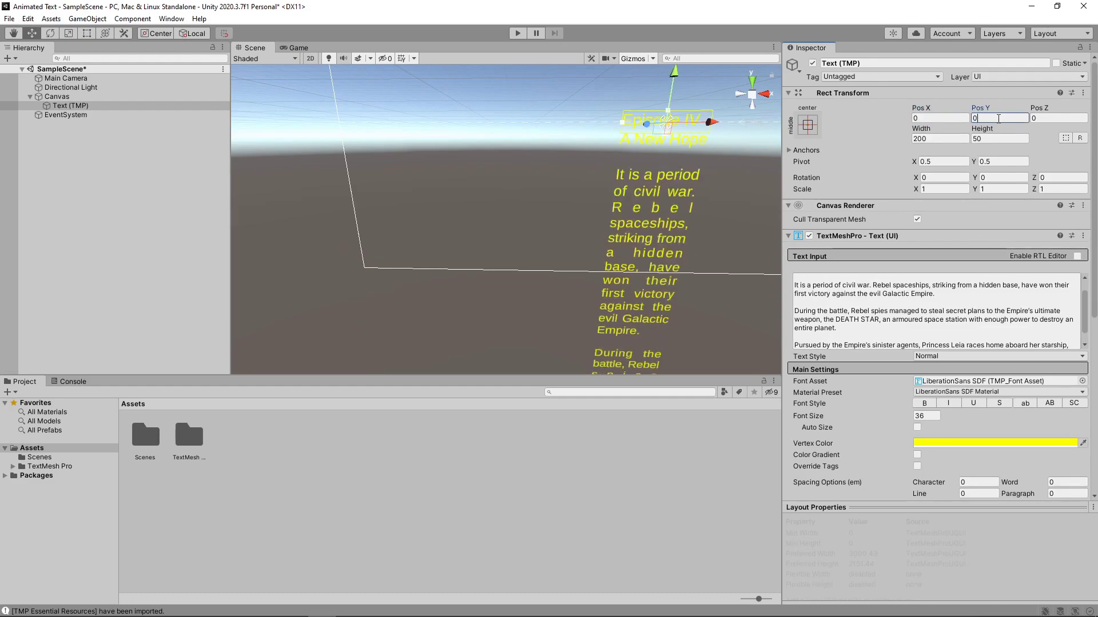
click(947, 140)
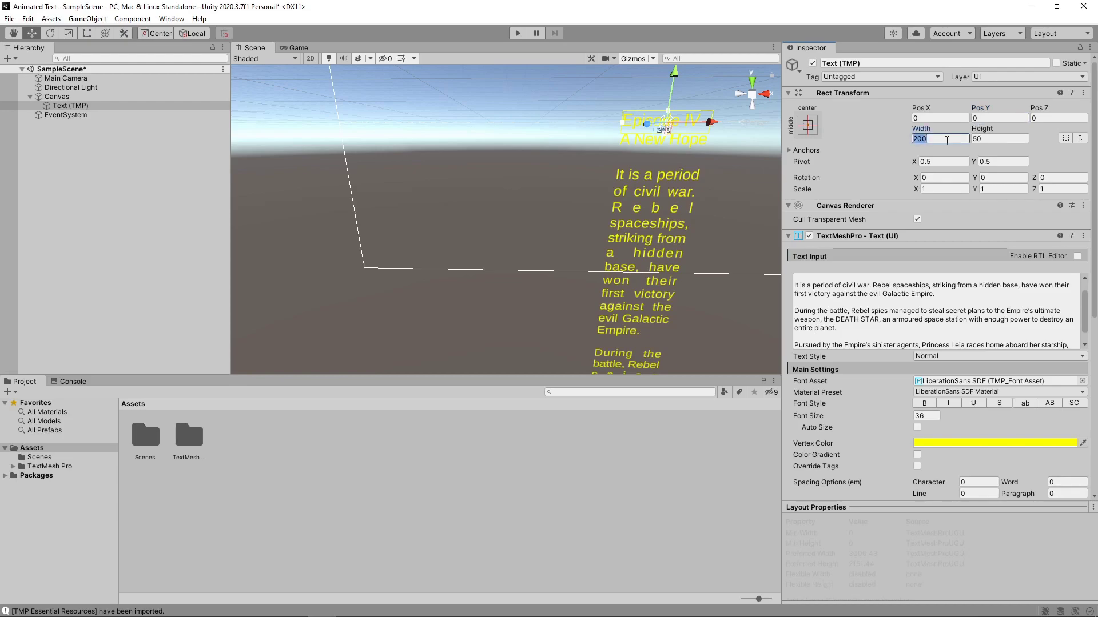
text(500)
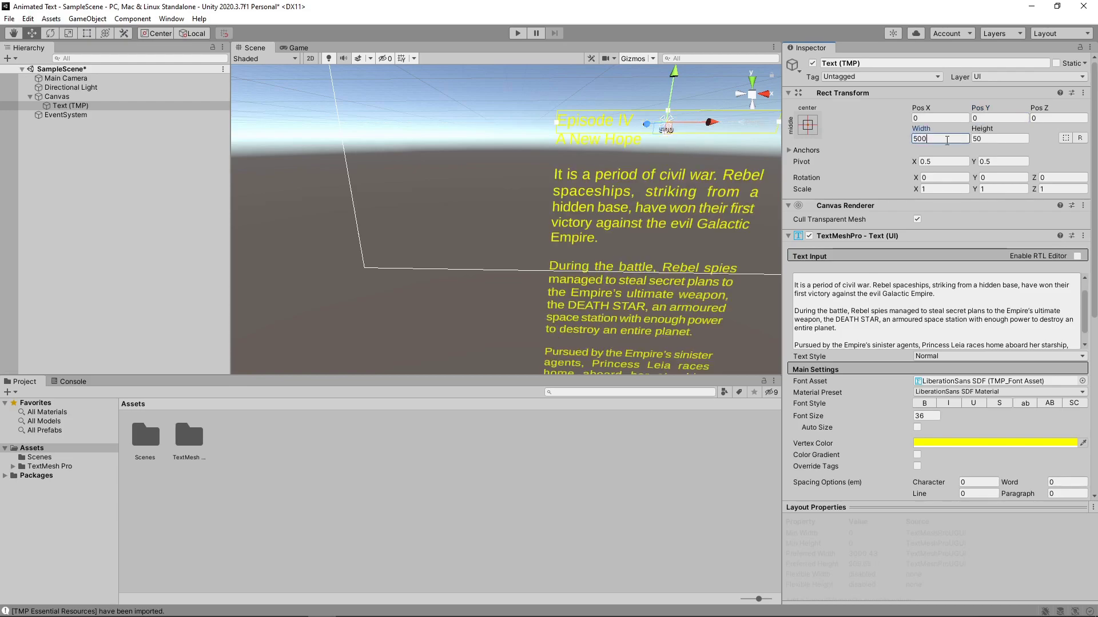
right_drag(721, 229, 615, 259)
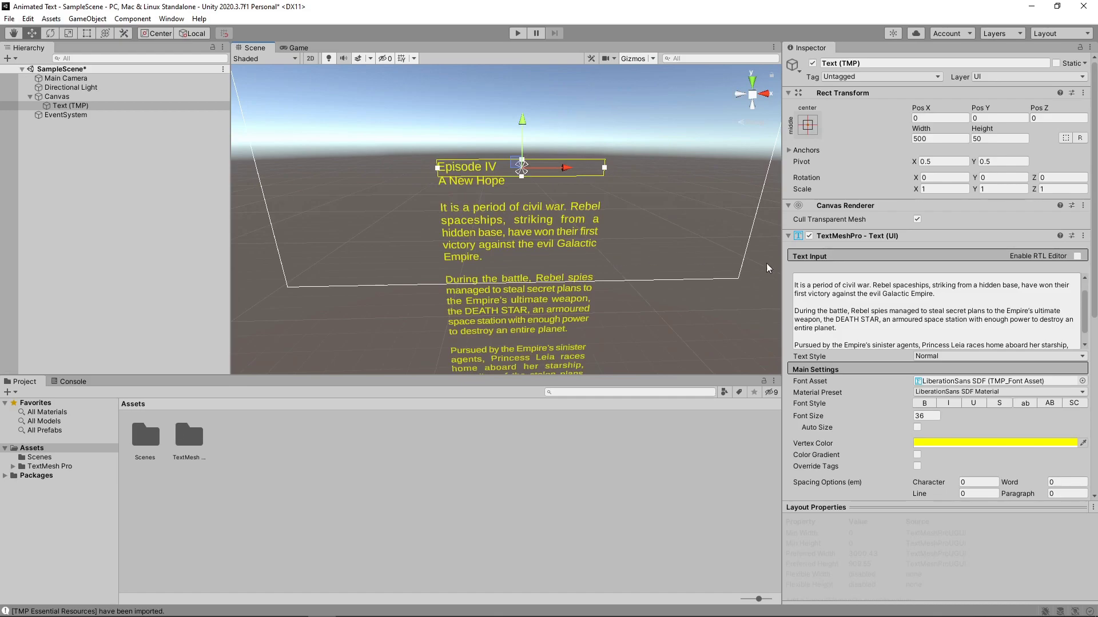
Wrap the 'Episode IV' and 'A New Hope' lines in <align=center>…</align> tags.
click(825, 287)
click(827, 278)
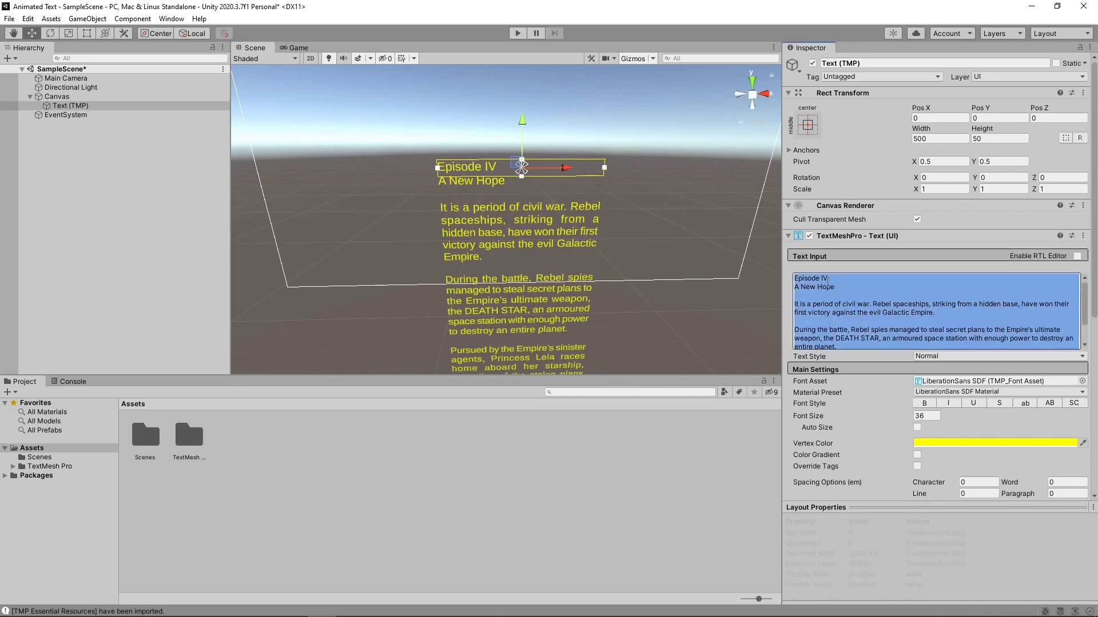
text(<align)
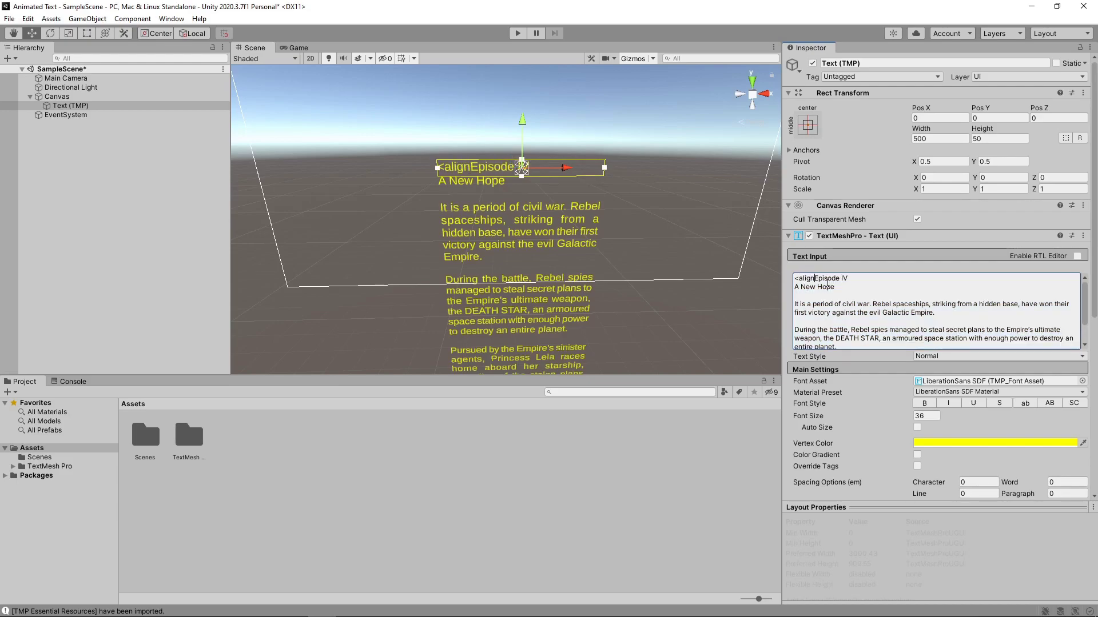
text(>)
key(Down)
key(End)
text(</align)
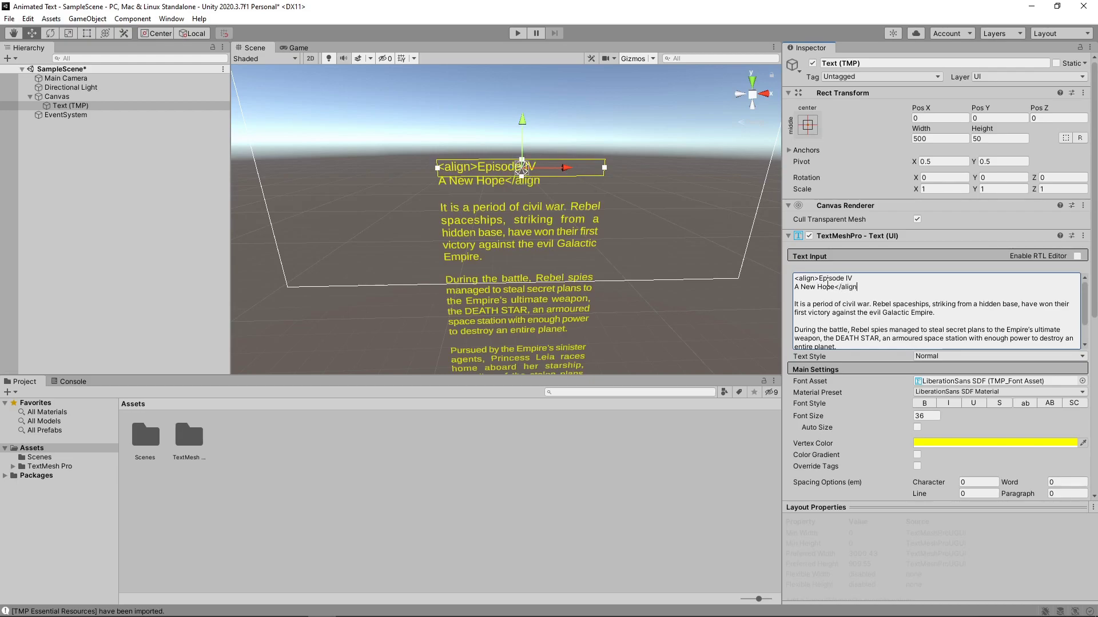
text(>)
key(Left)
key(Left)
key(Left)
key(Left)
key(Left)
key(Left)
key(Left)
key(Left)
text(=center)
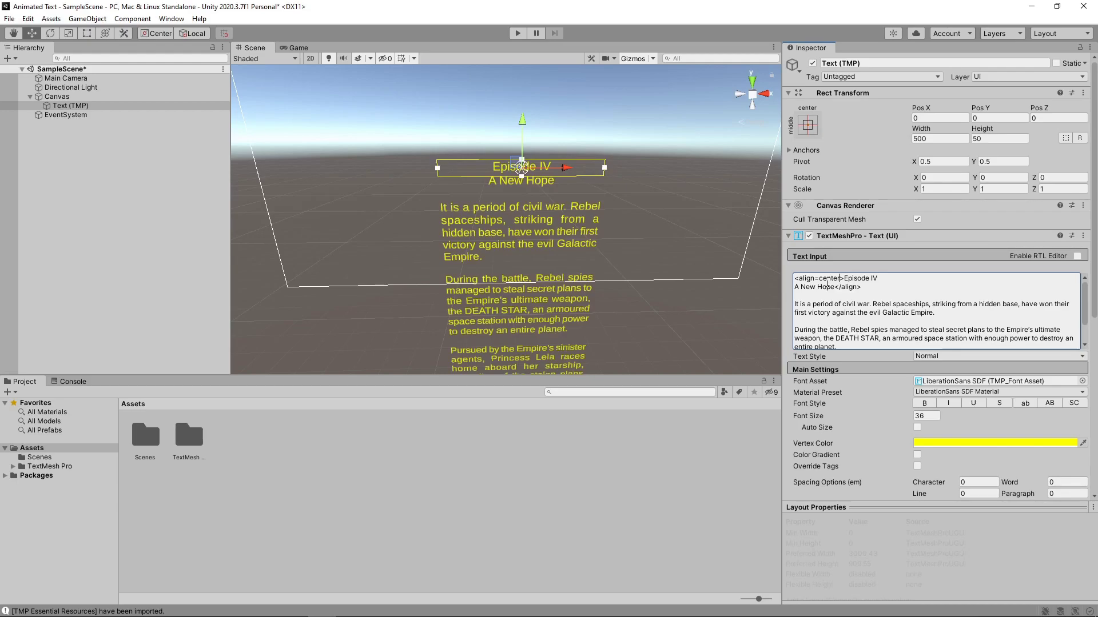
Enlarge the title line to <size=50>A New Hope</size>.
key(Down)
key(Home)
text(<si)
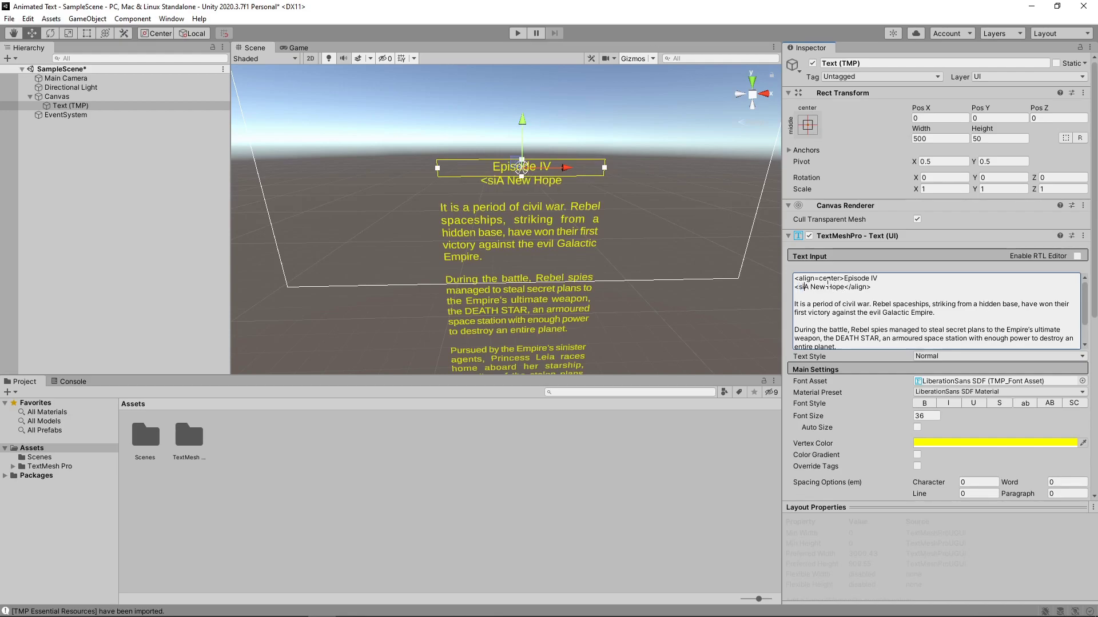
text(ze=50)
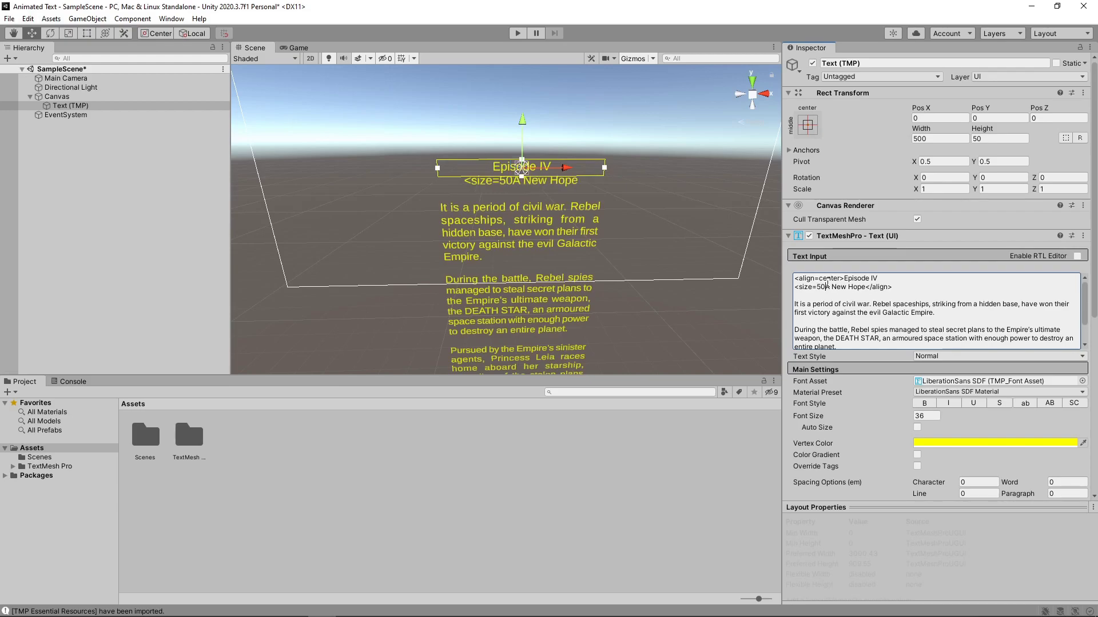
text(>A New Hope)
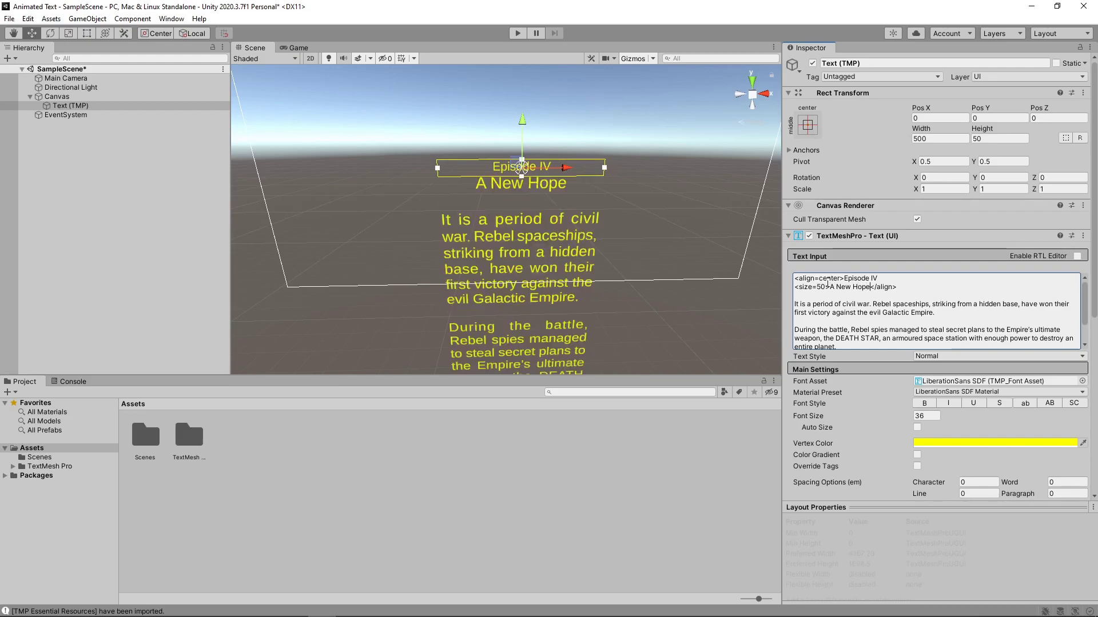
text(</size)
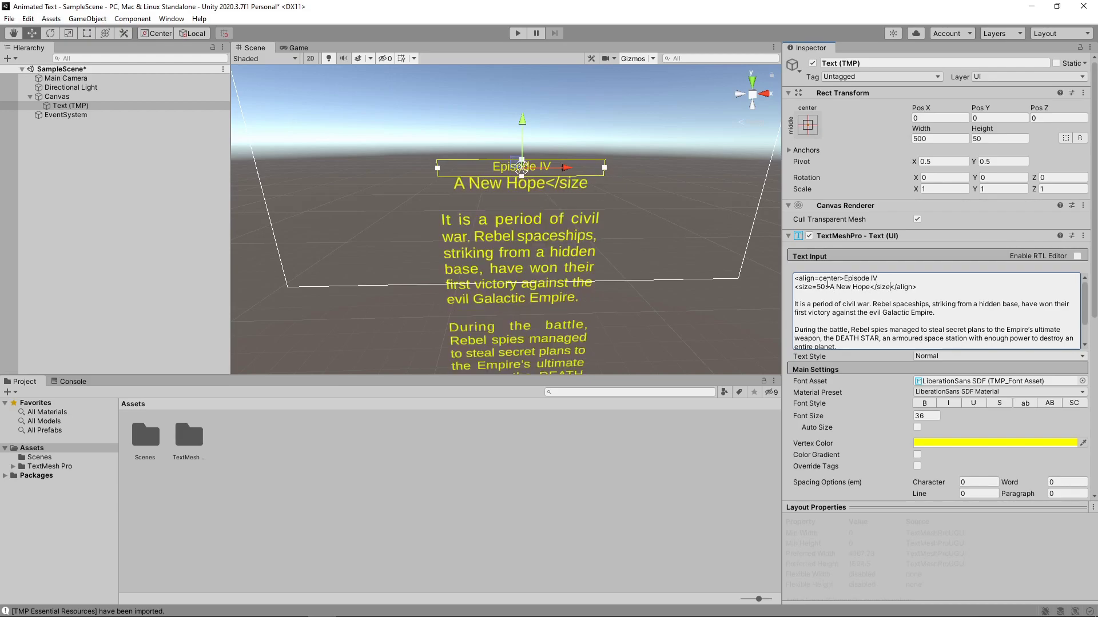
text(>)
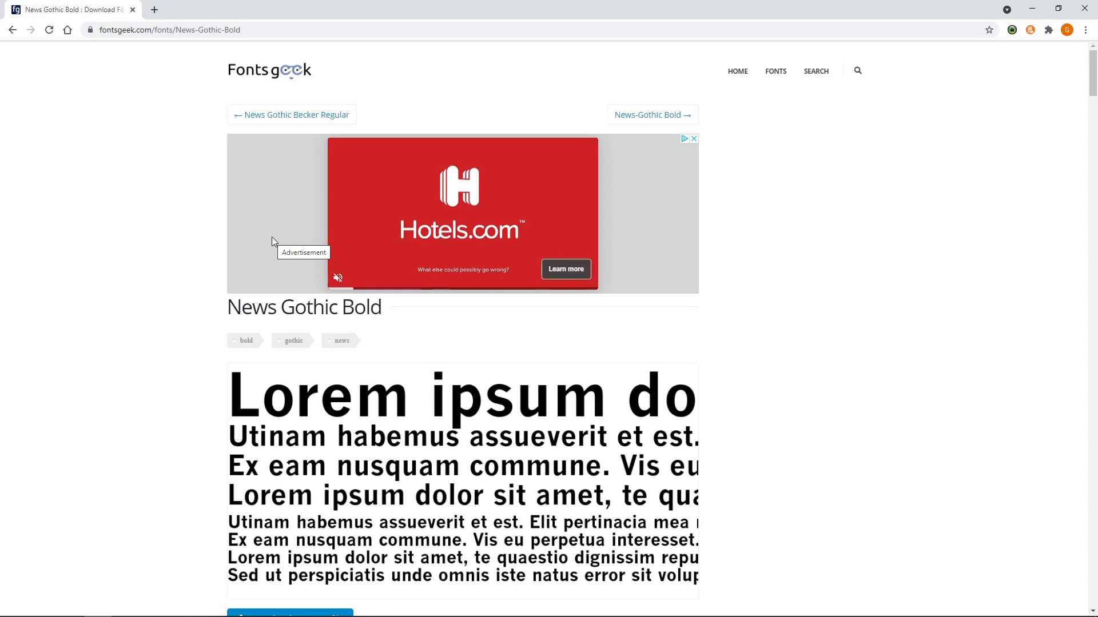
Download the News Gothic Bold font zip into the Animated Text project's Assets folder.
scroll(272, 237, down, 4)
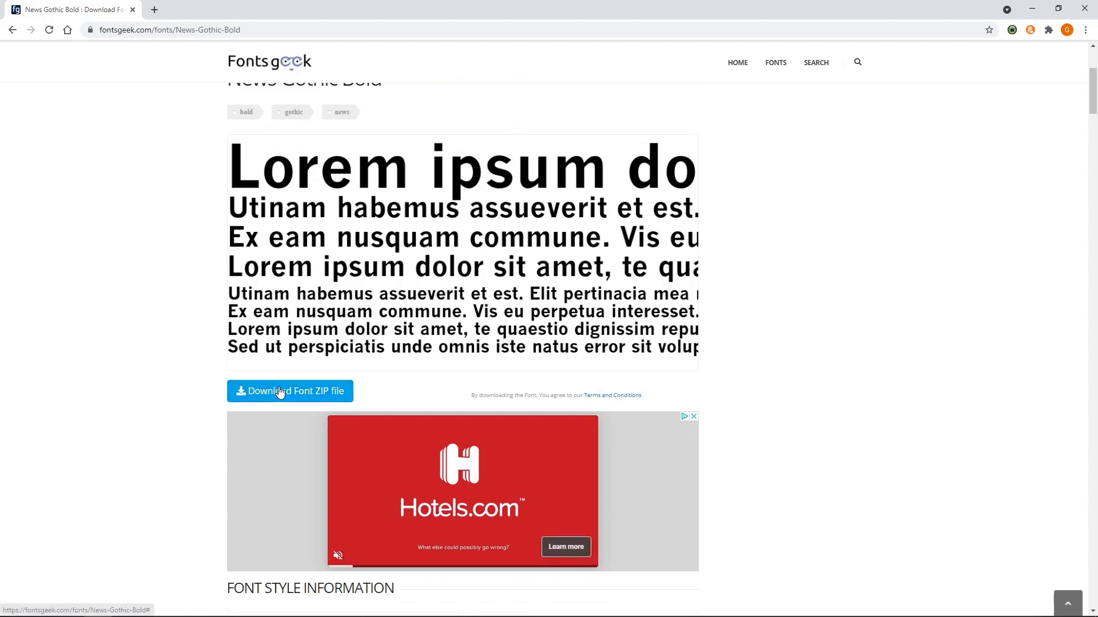
click(280, 391)
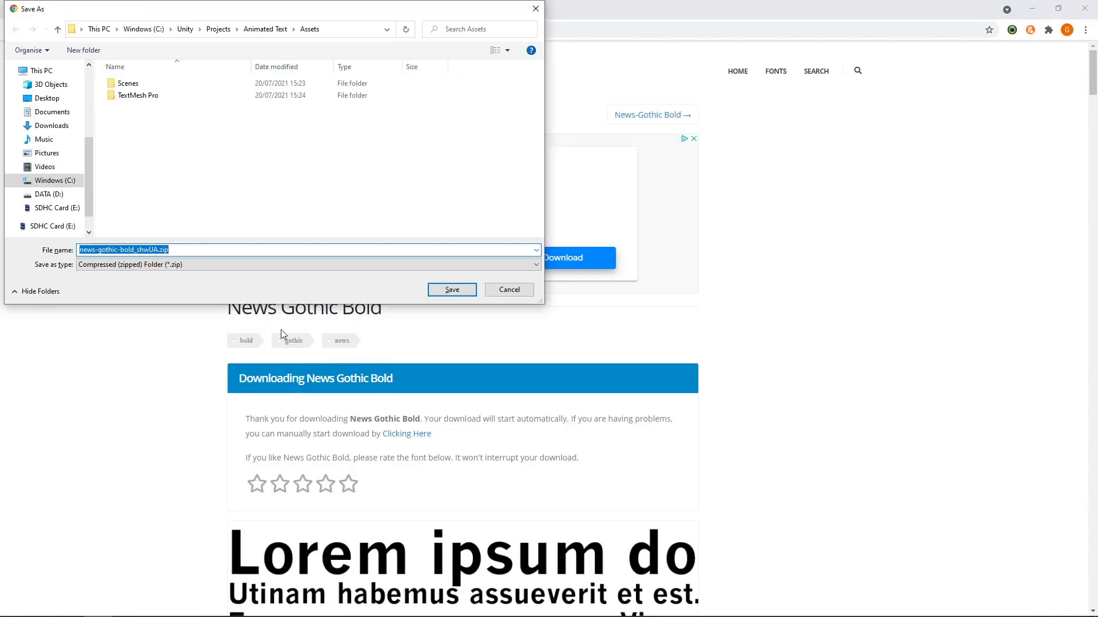
click(435, 292)
click(121, 600)
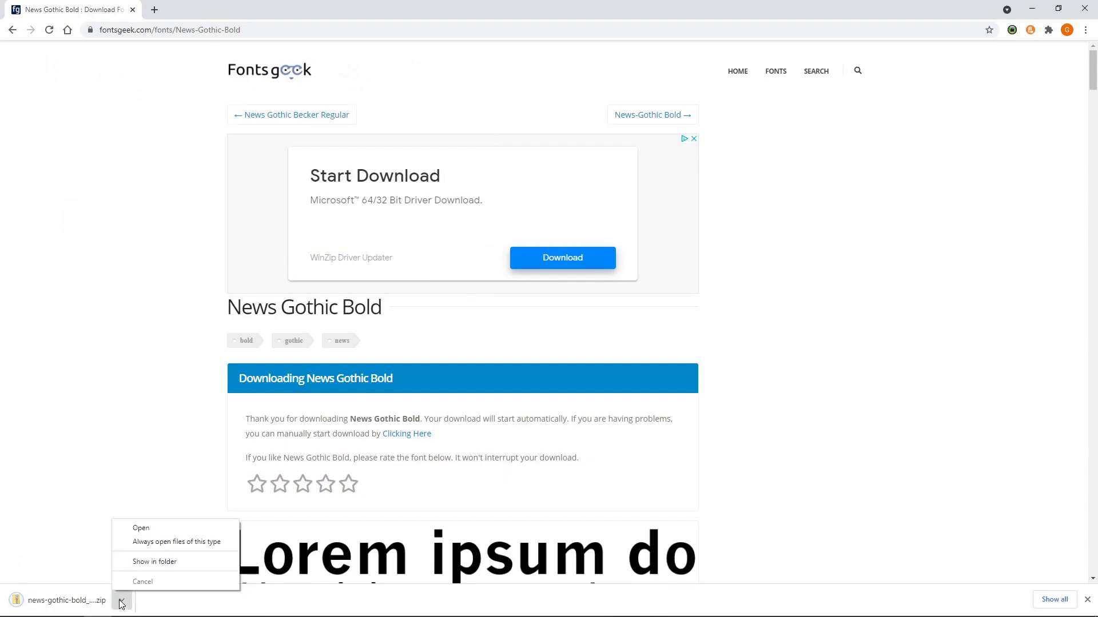
Extract the downloaded news-gothic-bold_shwUA.zip in the Assets folder.
click(150, 562)
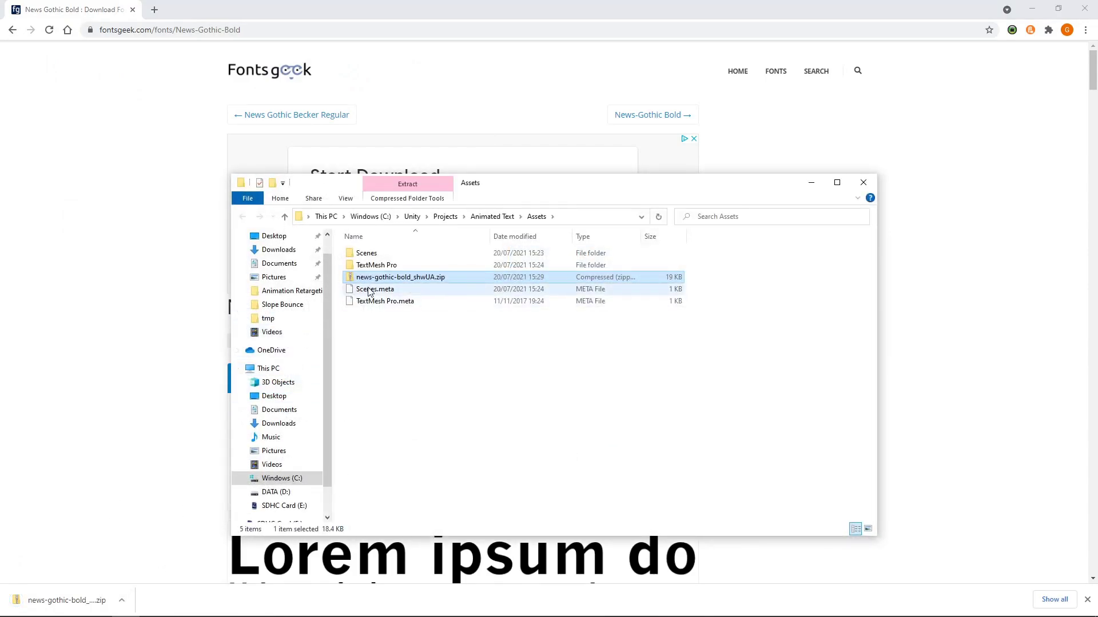
right_click(372, 279)
click(418, 331)
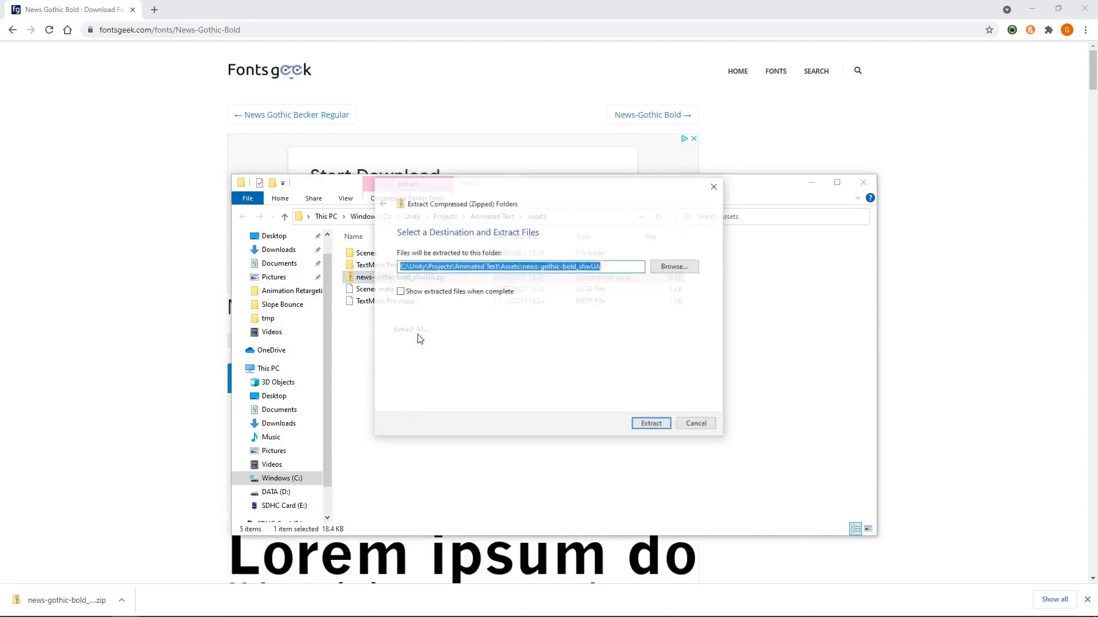
click(418, 294)
click(643, 423)
Copy News Gothic Bold.otf from the extracted folder into Assets.
click(412, 274)
double_click(412, 273)
right_click(412, 273)
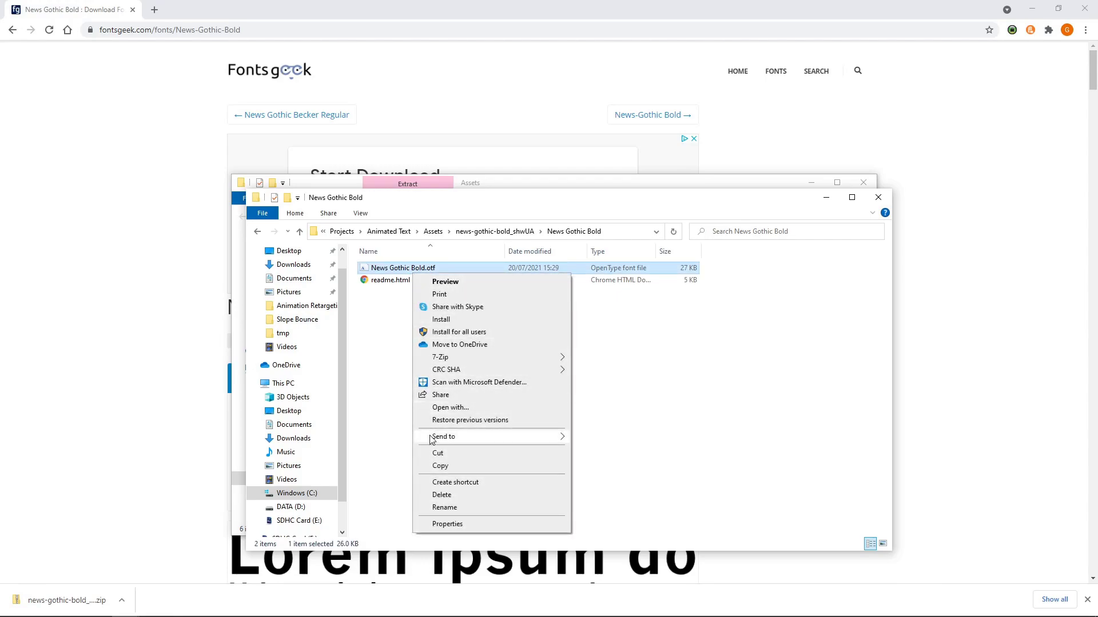
click(440, 465)
click(433, 231)
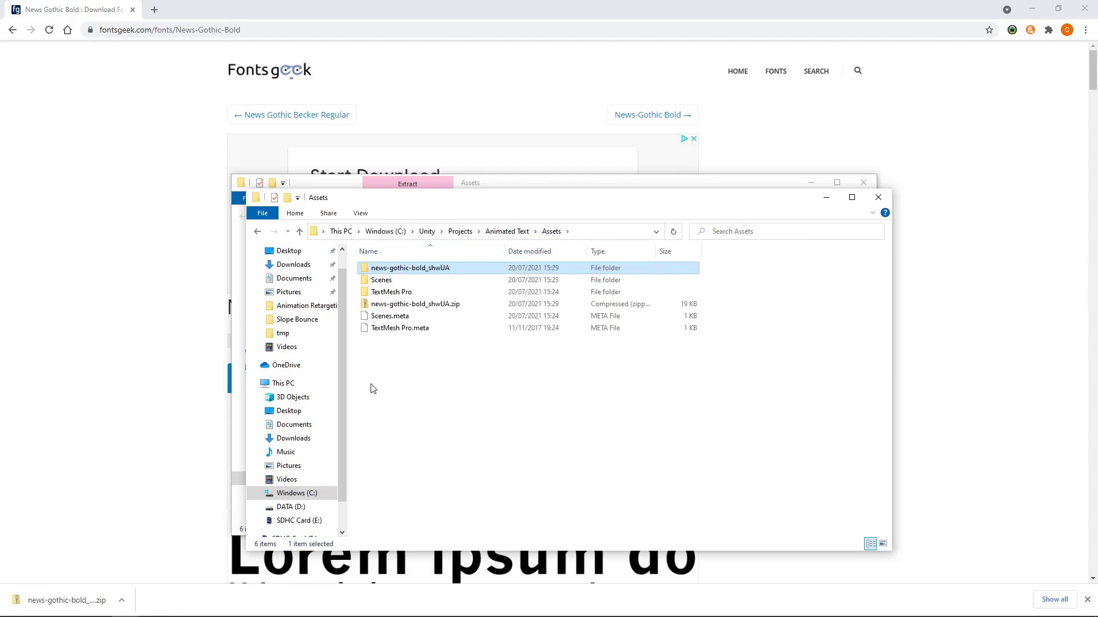
right_click(373, 390)
click(407, 468)
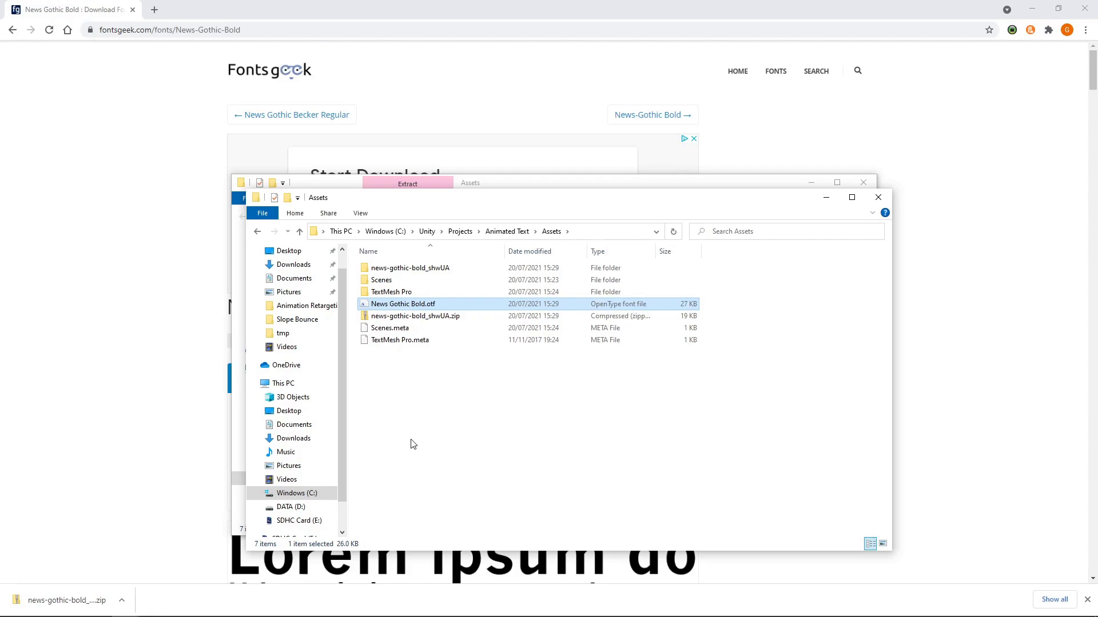
Permanently delete the font zip and extracted folder, then return to Unity.
drag(410, 436, 395, 323)
click(412, 316)
ctrl+click(397, 269)
key(shift+Delete)
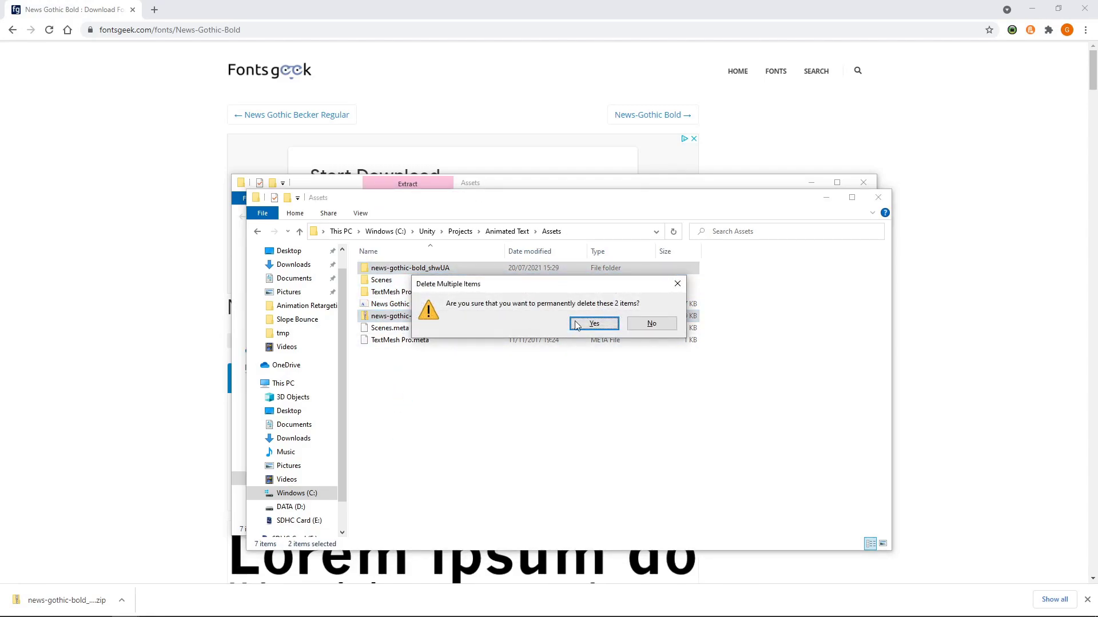
click(593, 324)
key(alt+Tab)
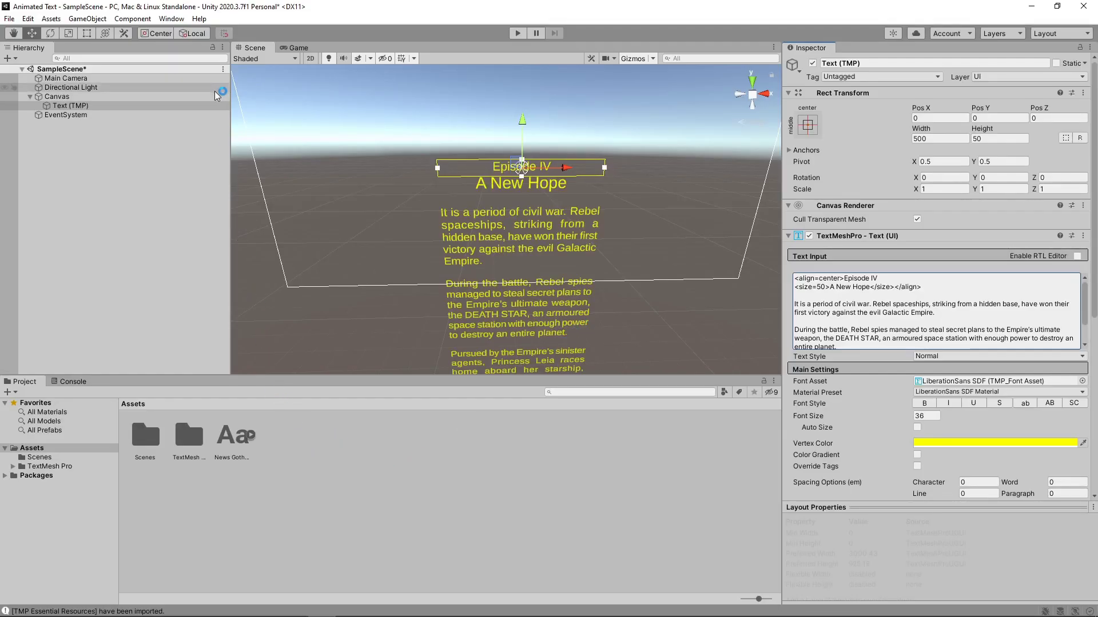
Open the Font Asset Creator and choose News Gothic Bold as the source font.
click(171, 18)
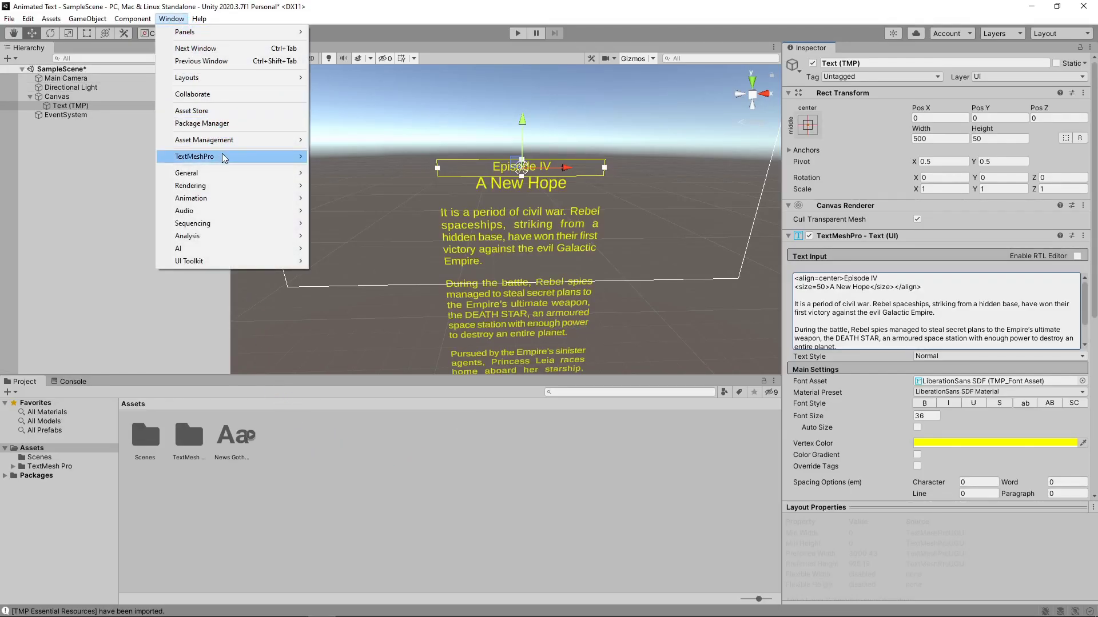
mouse_move(226, 158)
click(320, 160)
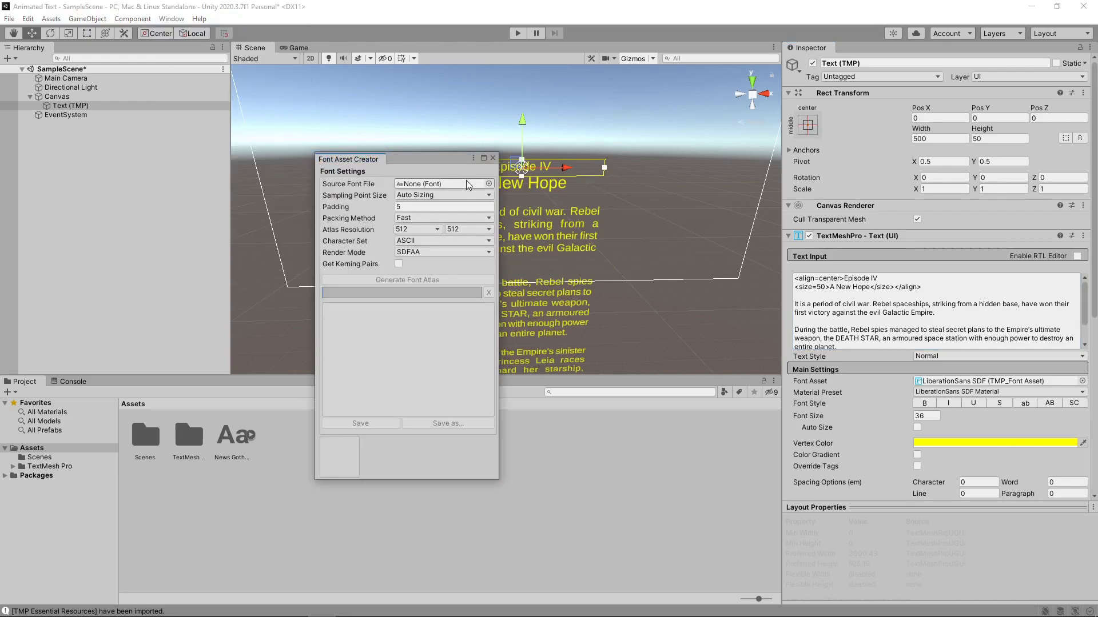
click(489, 184)
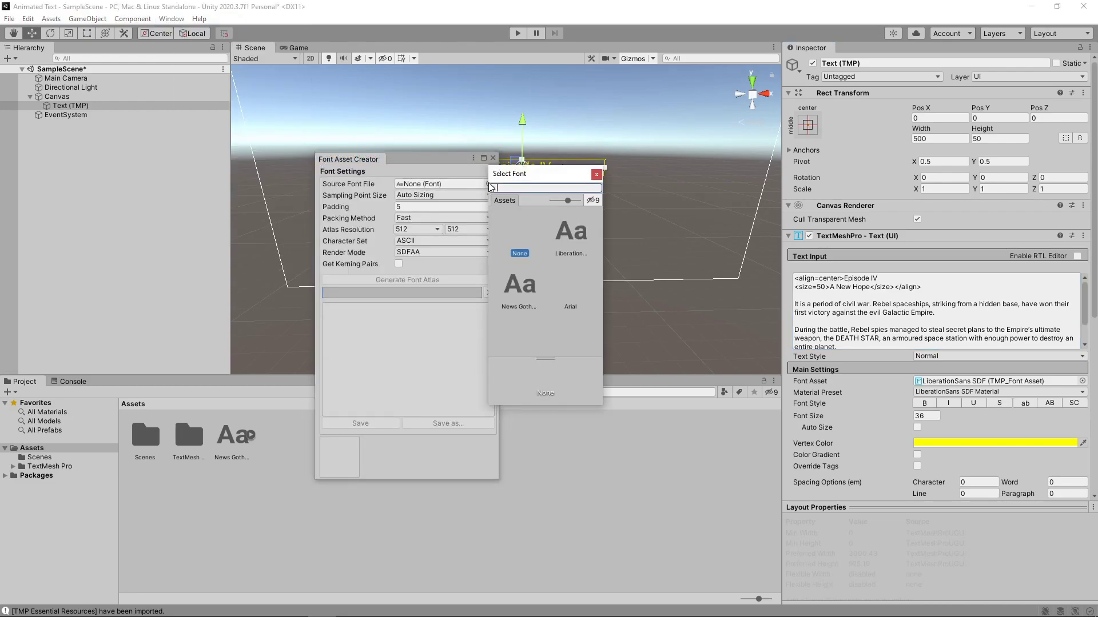
click(522, 289)
double_click(523, 288)
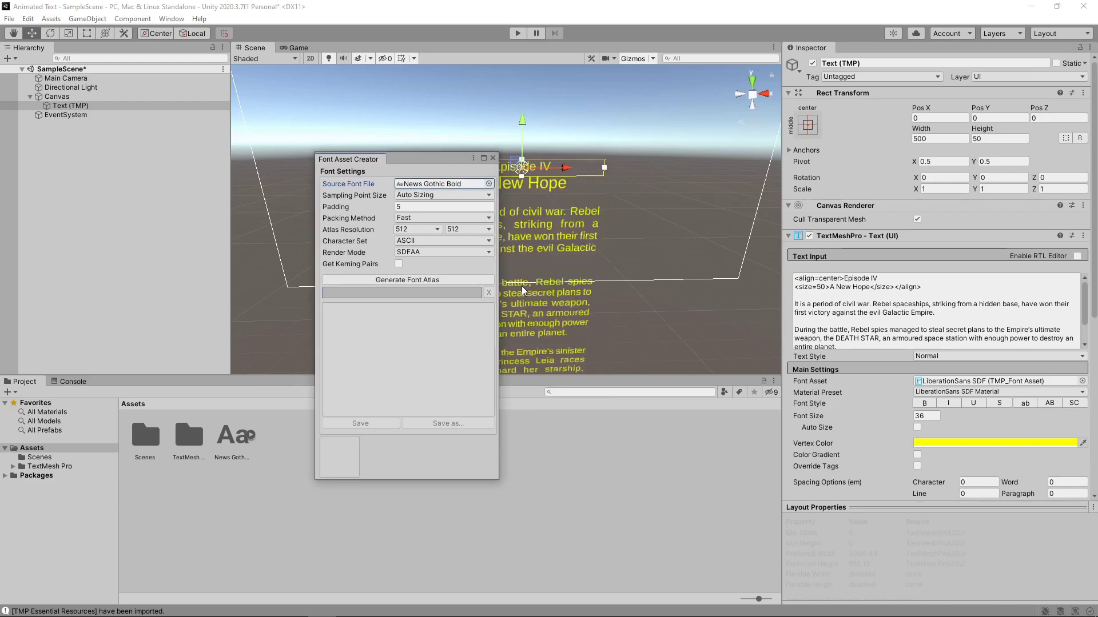
Generate the font atlas, save it as News Gothic Bold SDF in Assets, and close the creator.
click(451, 281)
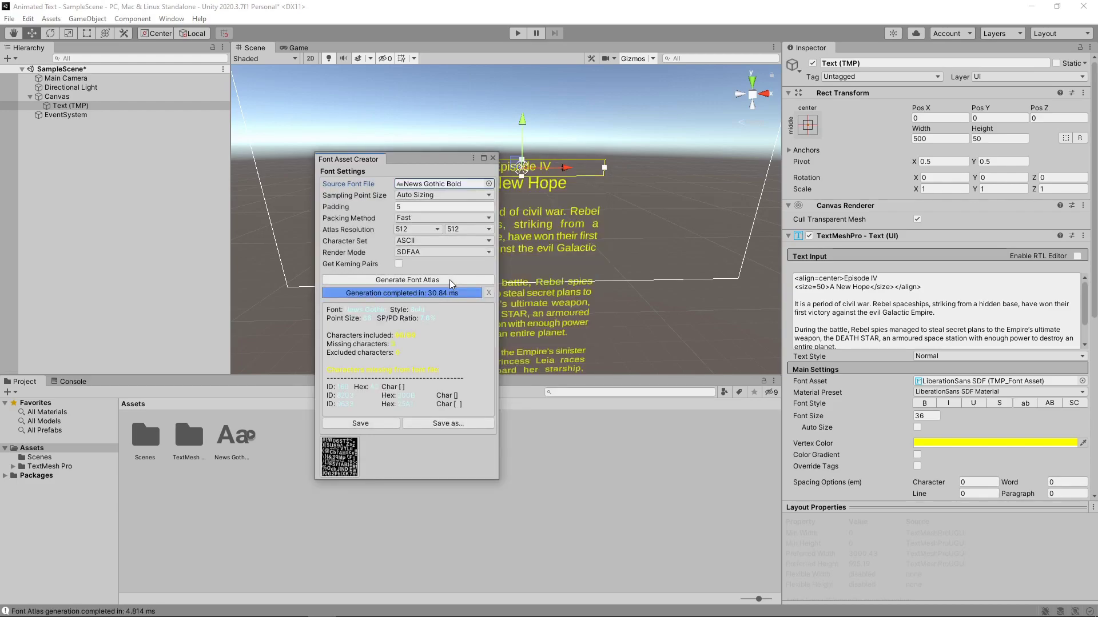
click(365, 424)
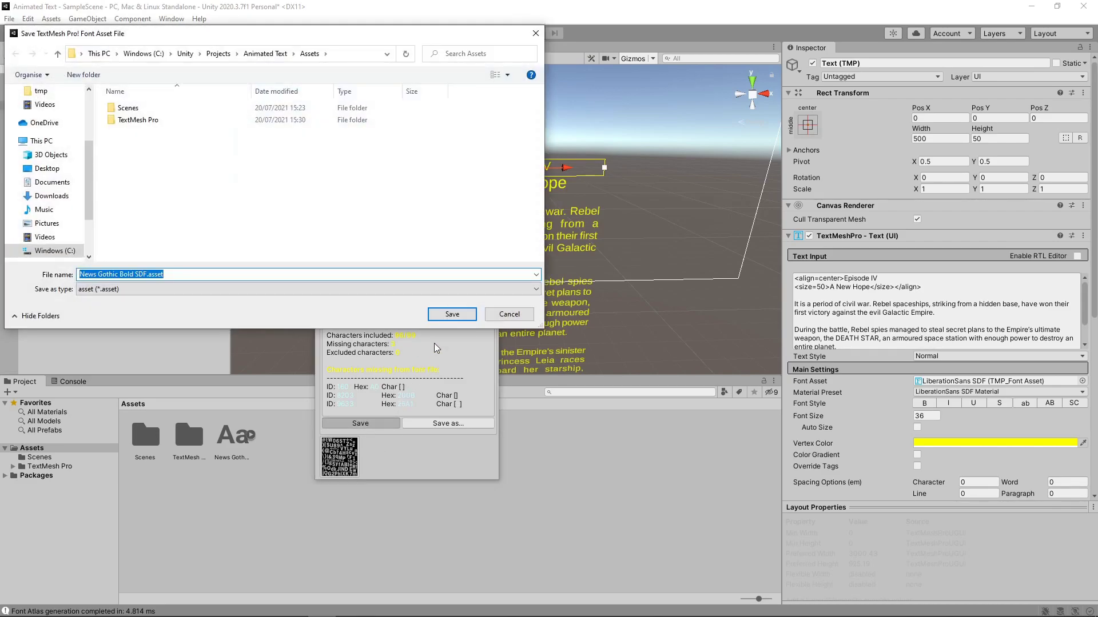
click(445, 317)
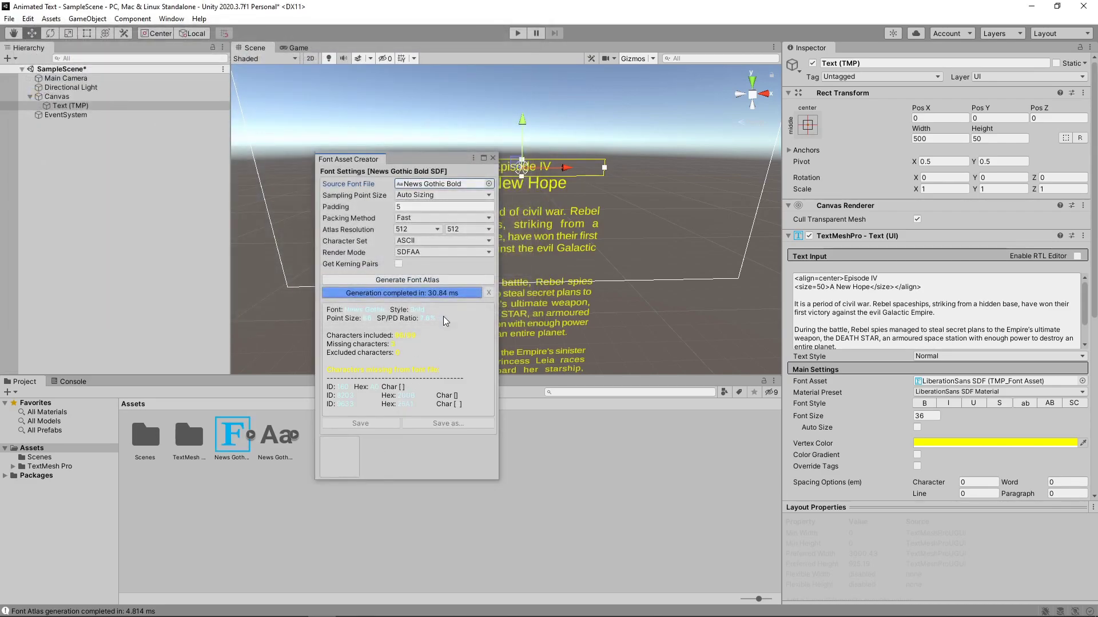
click(491, 159)
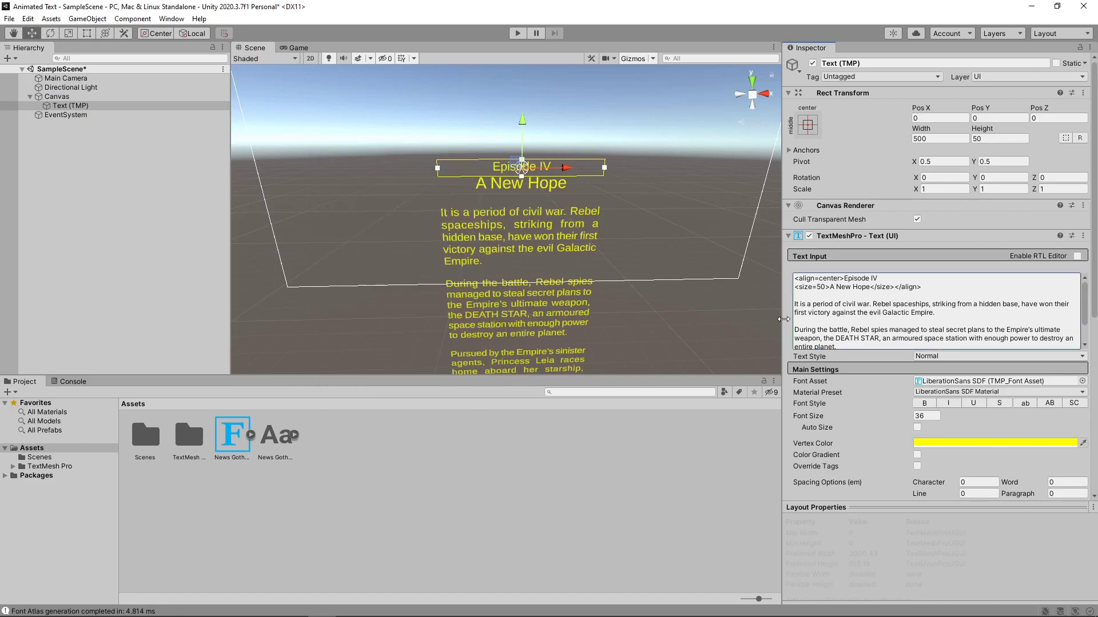
Assign the News Gothic Bold SDF font asset to the crawl text.
click(1082, 381)
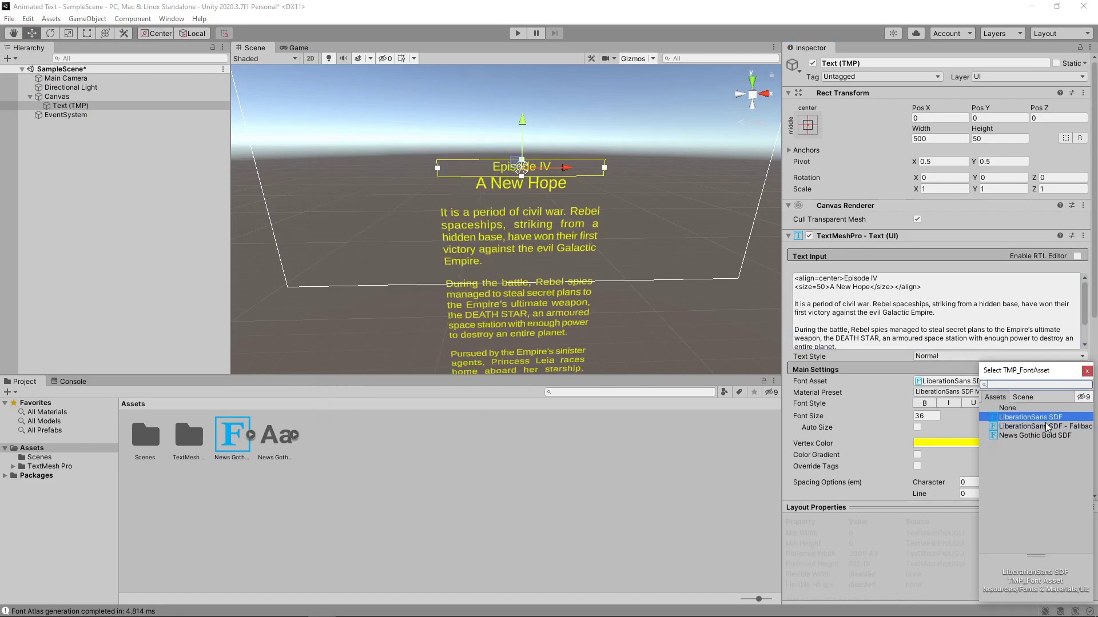
click(1048, 437)
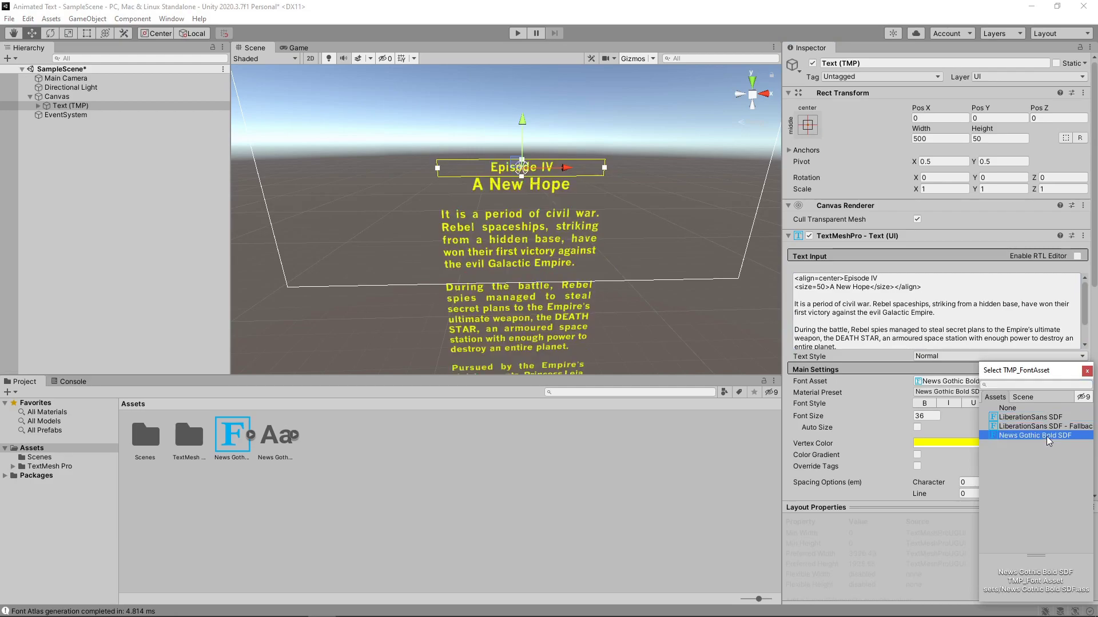
click(1087, 372)
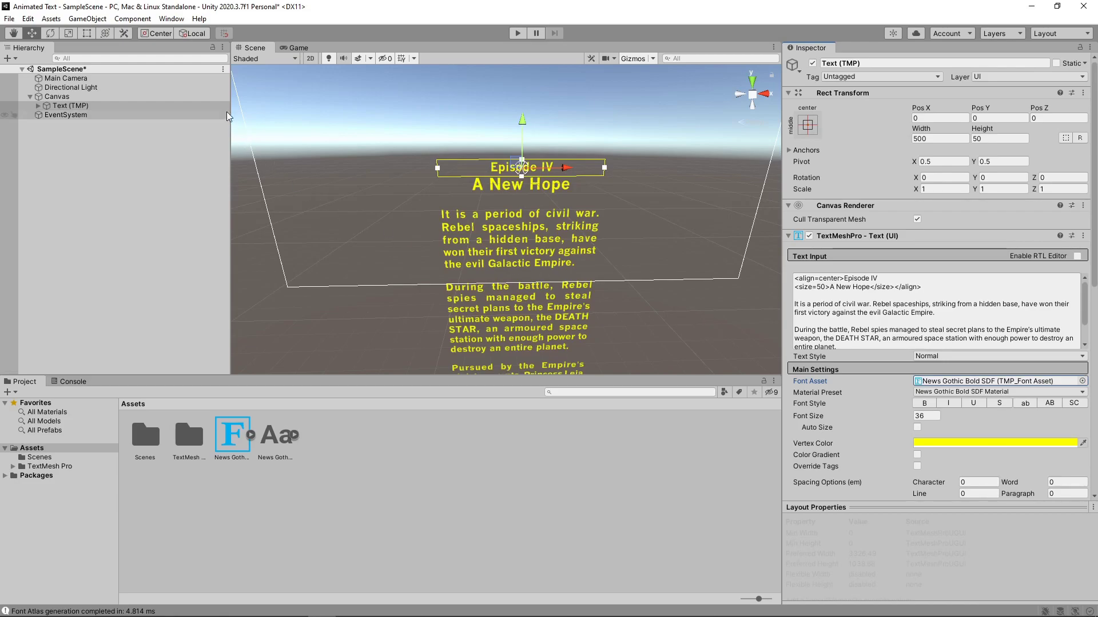
Set the Main Camera's Clear Flags to Solid Color with a black (000000) background.
click(64, 78)
click(993, 160)
click(972, 184)
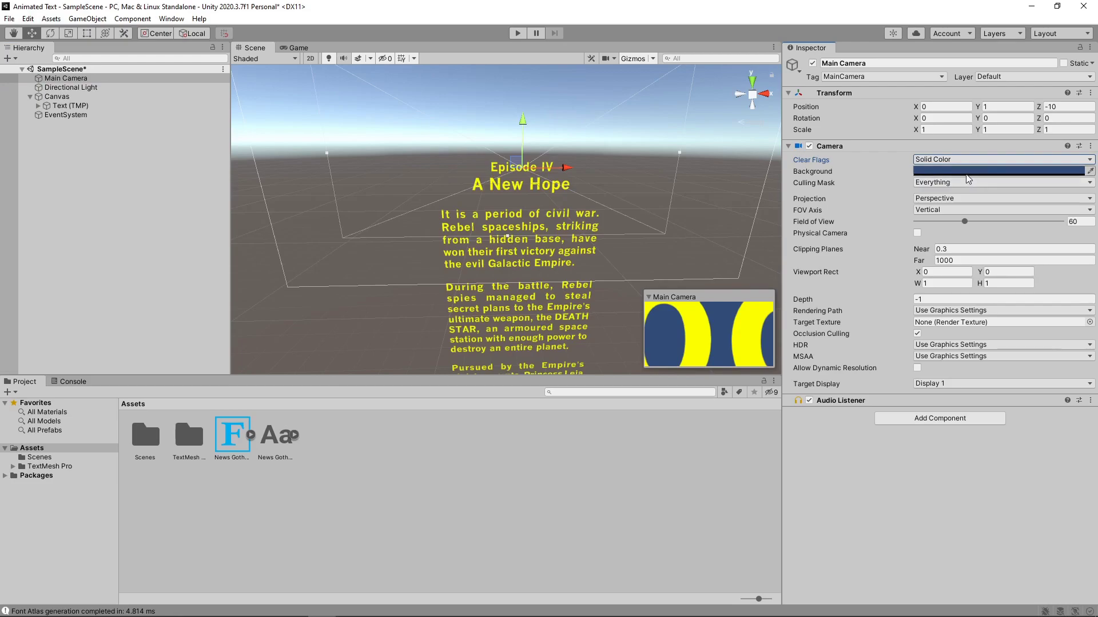
click(998, 171)
drag(1032, 267, 993, 293)
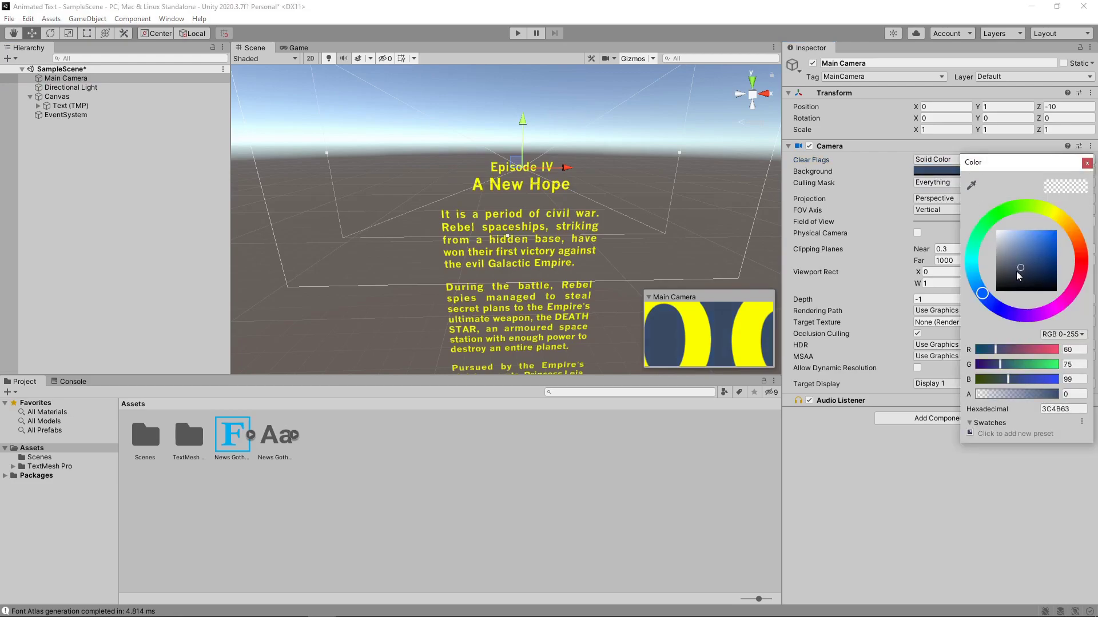
click(1087, 164)
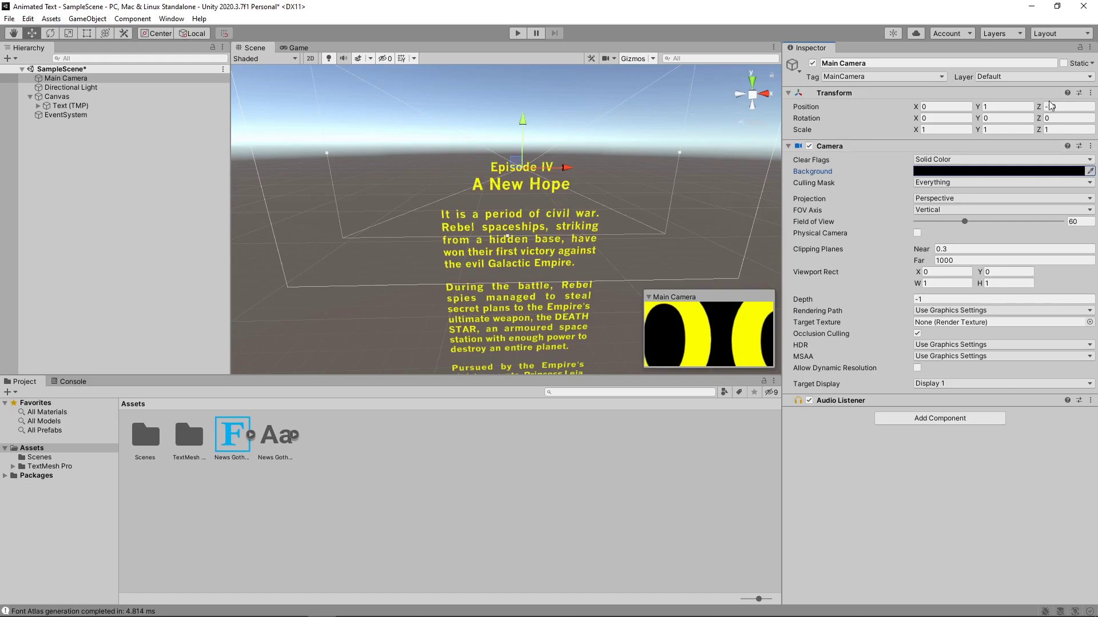
Set Main Camera rotation X -70, position Y -150, Z -220, and far clipping 2000.
click(954, 118)
text(-70)
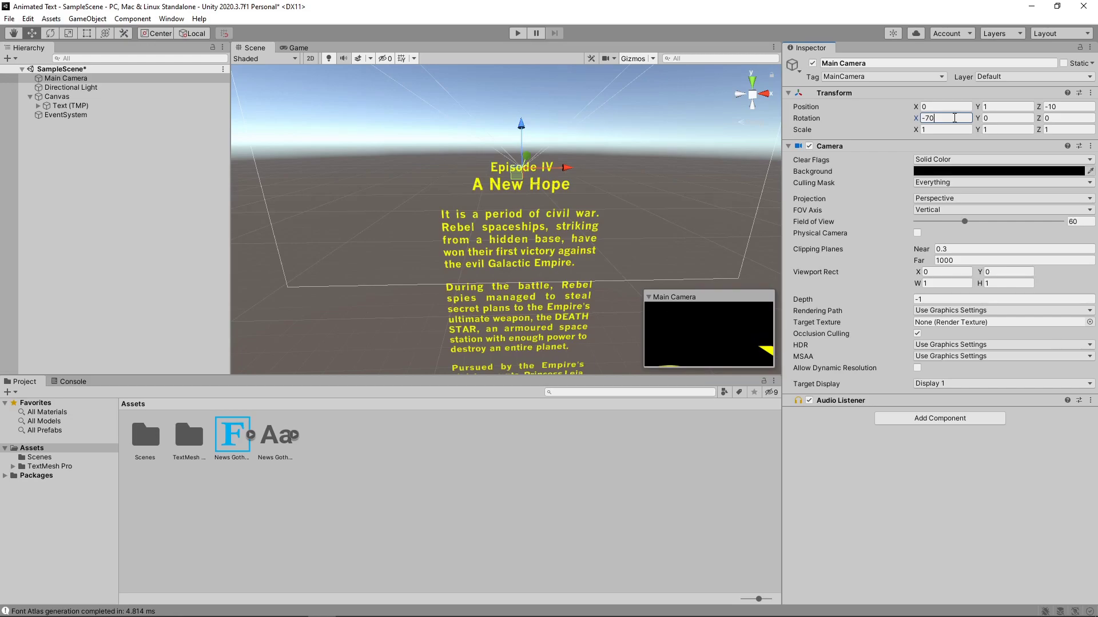
click(994, 107)
text(-150)
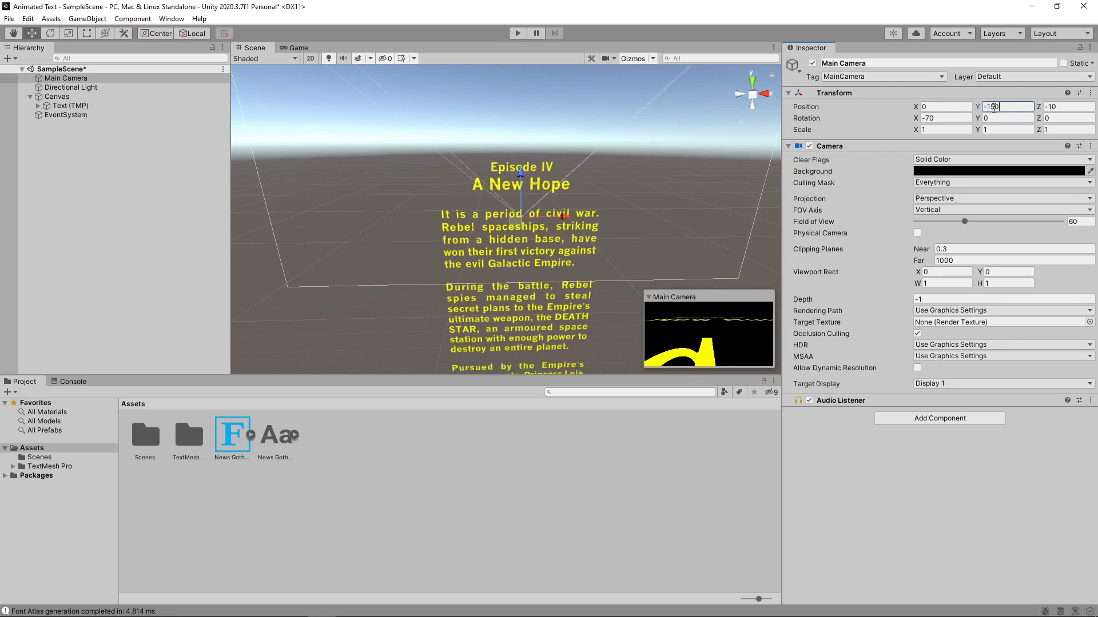
click(1062, 106)
text(-22)
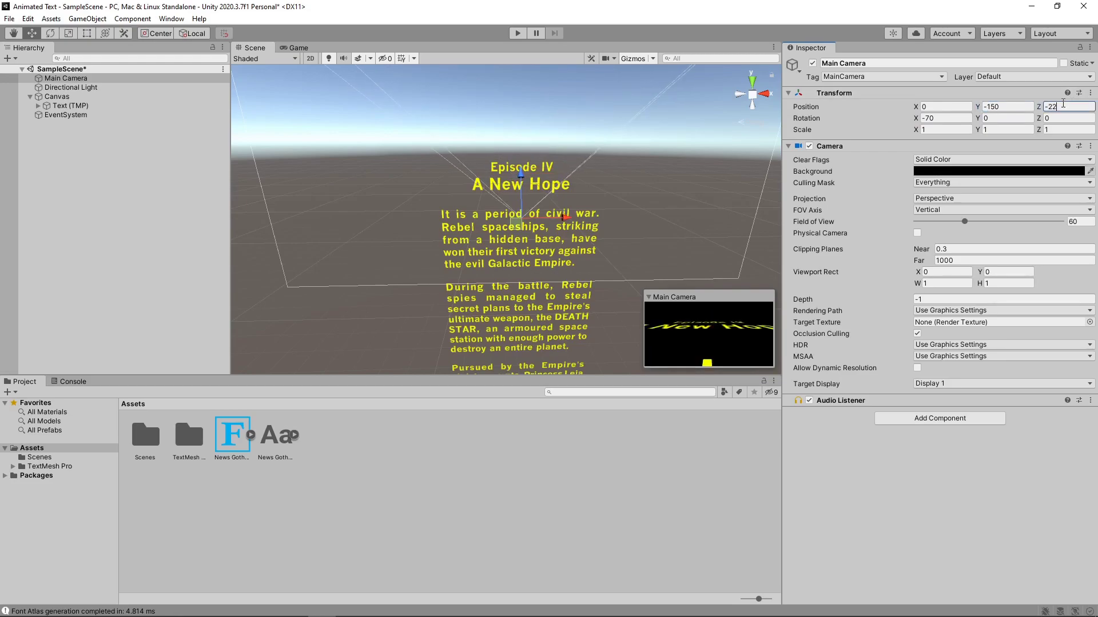
text(0)
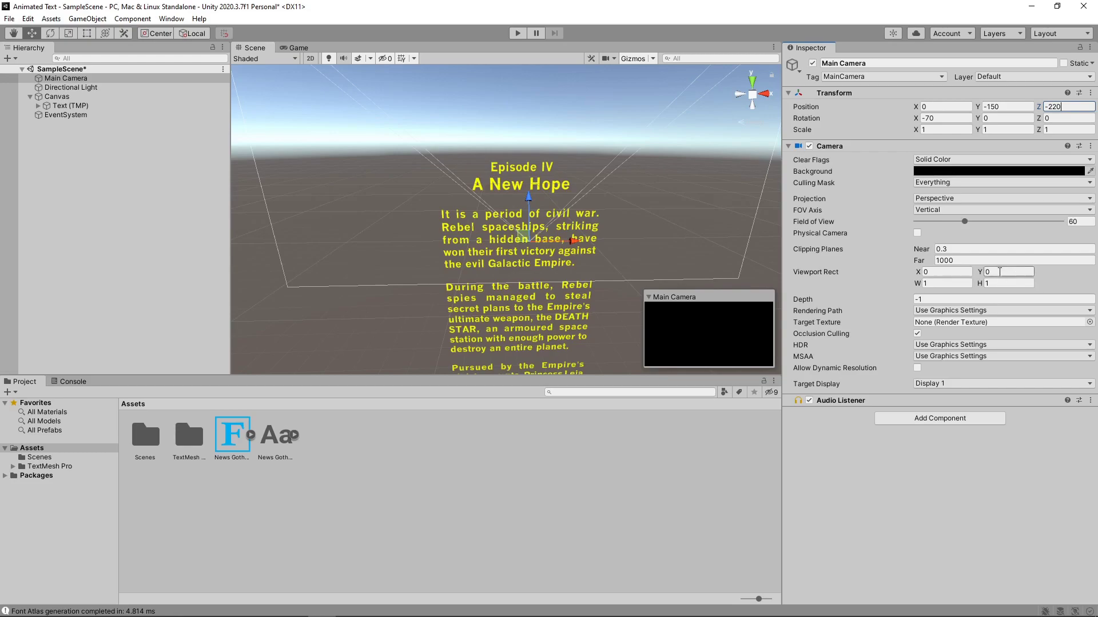
click(982, 262)
text(2000)
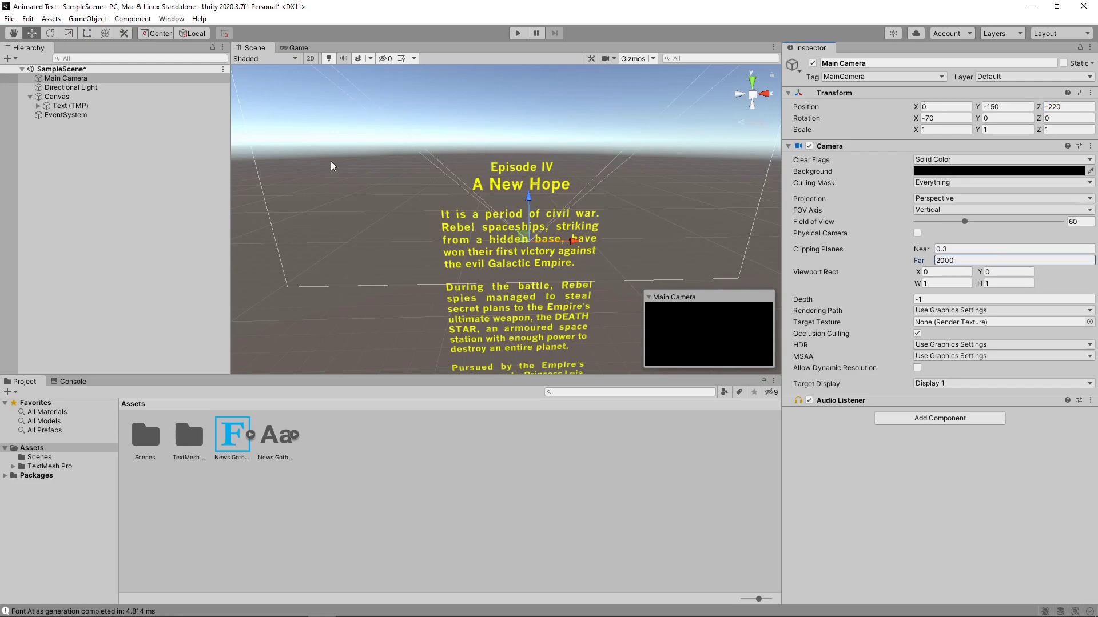
Switch to the Game view and set the Text (TMP) Pos Y to 500.
click(295, 49)
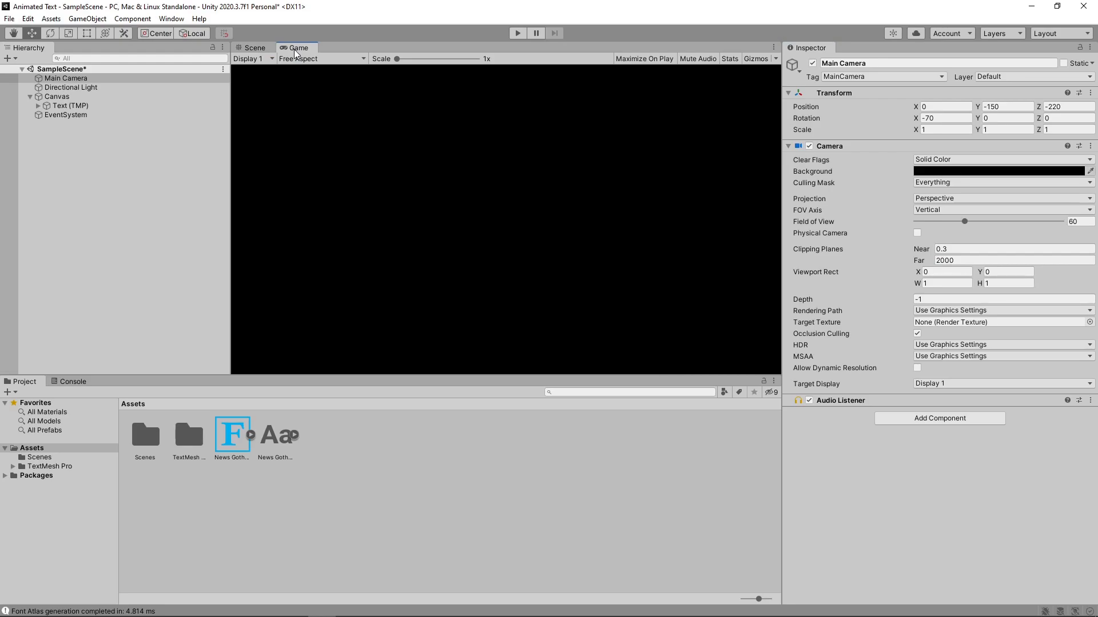
click(136, 106)
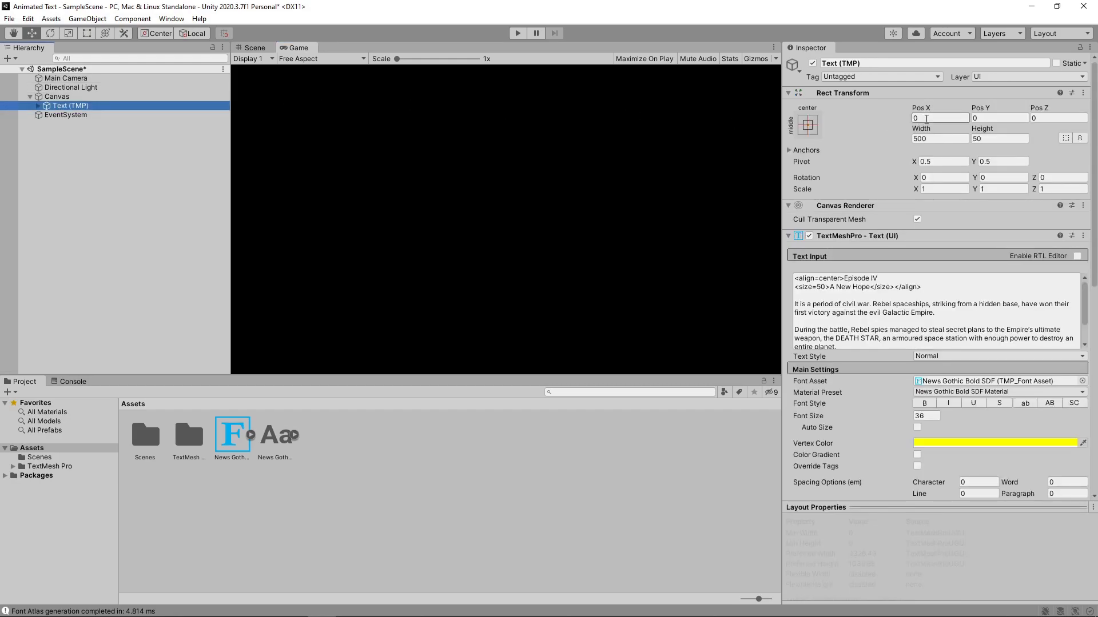
click(975, 119)
text(50)
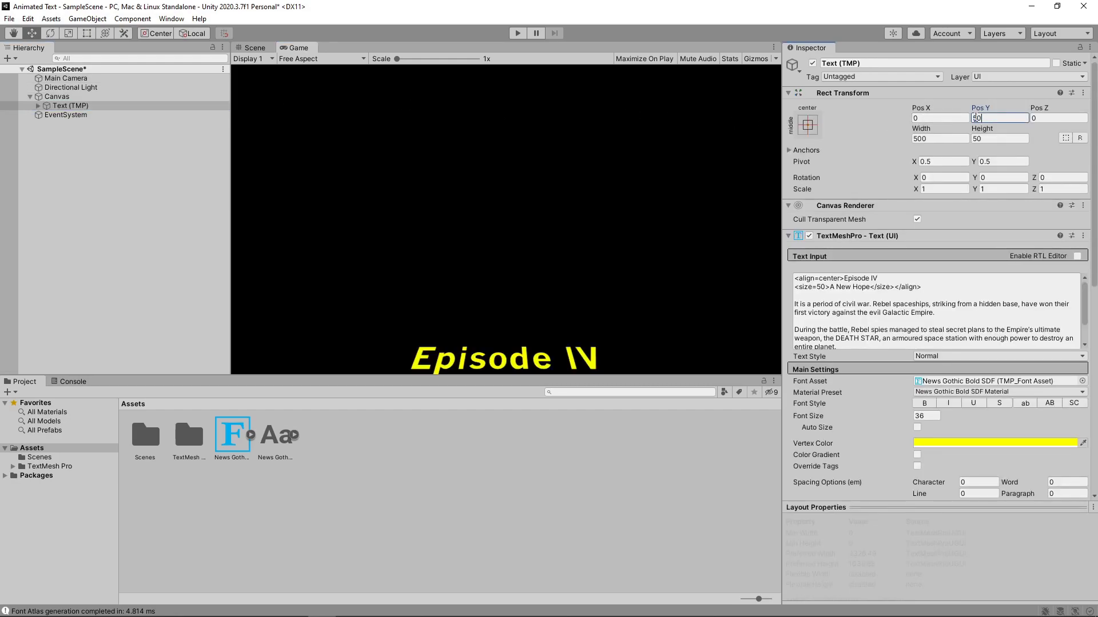
text(0)
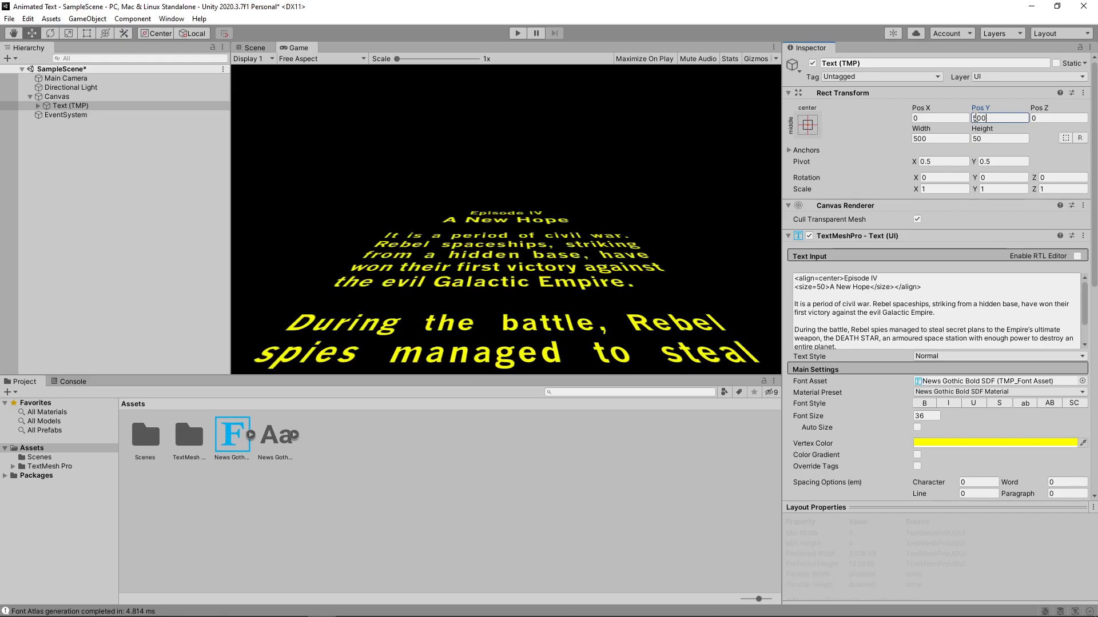
Reset the text's Pos Y to 0 and create an animation clip named Text Move.
key(ctrl+a)
text(0)
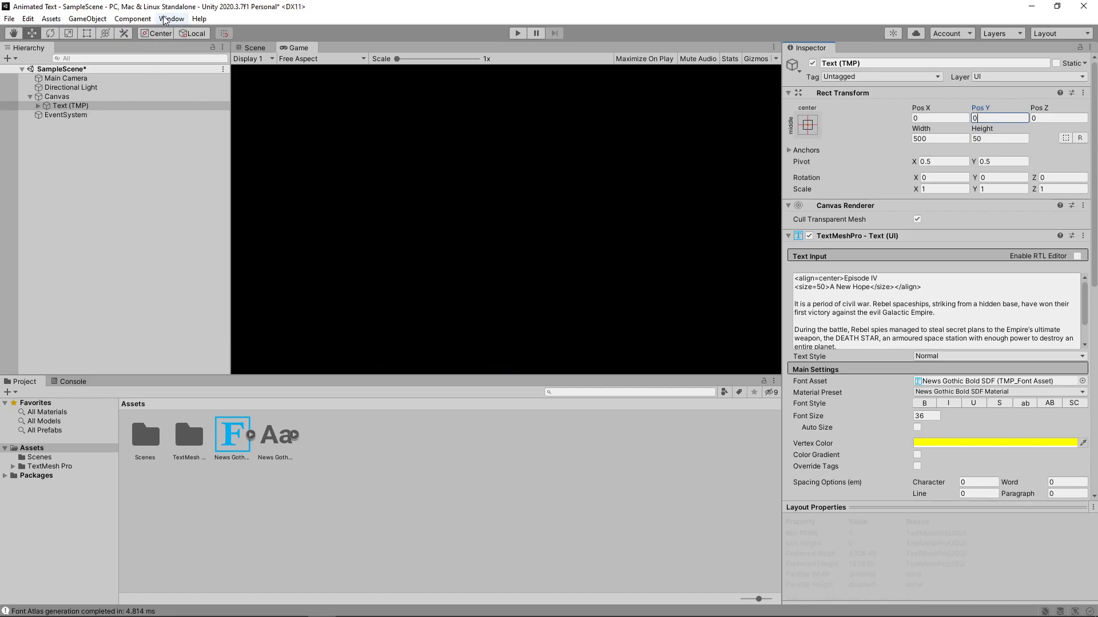
click(166, 19)
mouse_move(220, 198)
click(319, 198)
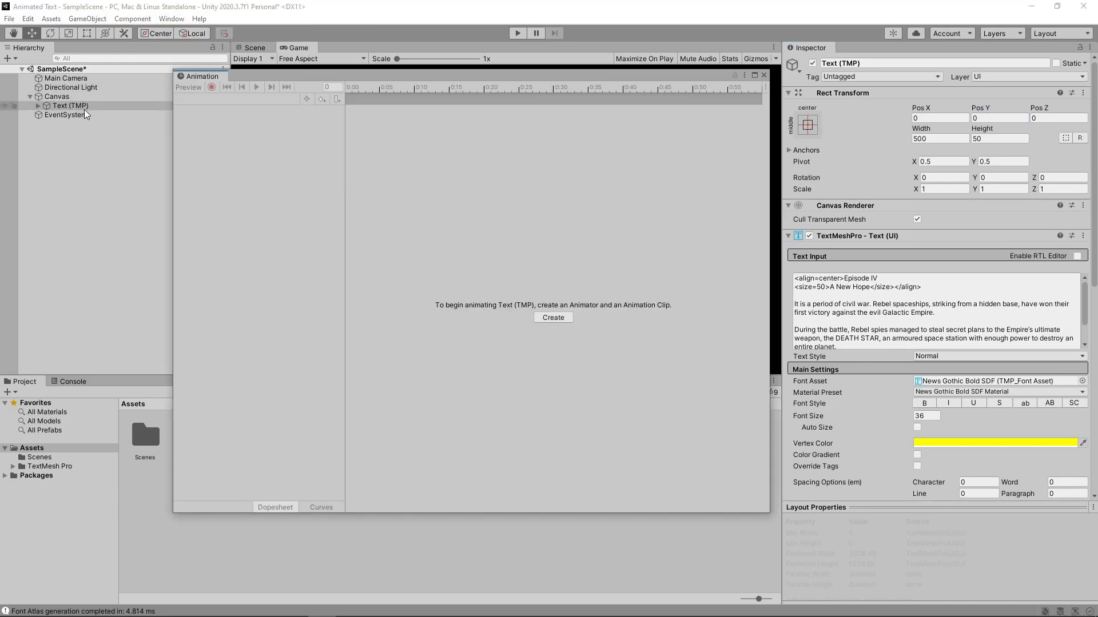
click(554, 316)
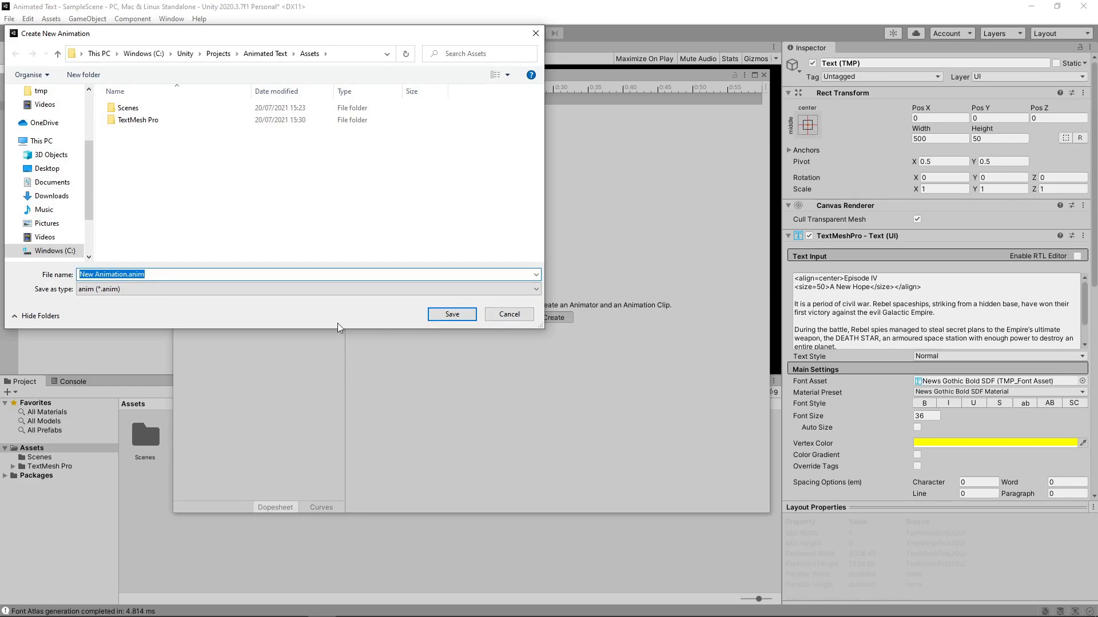
text(Text )
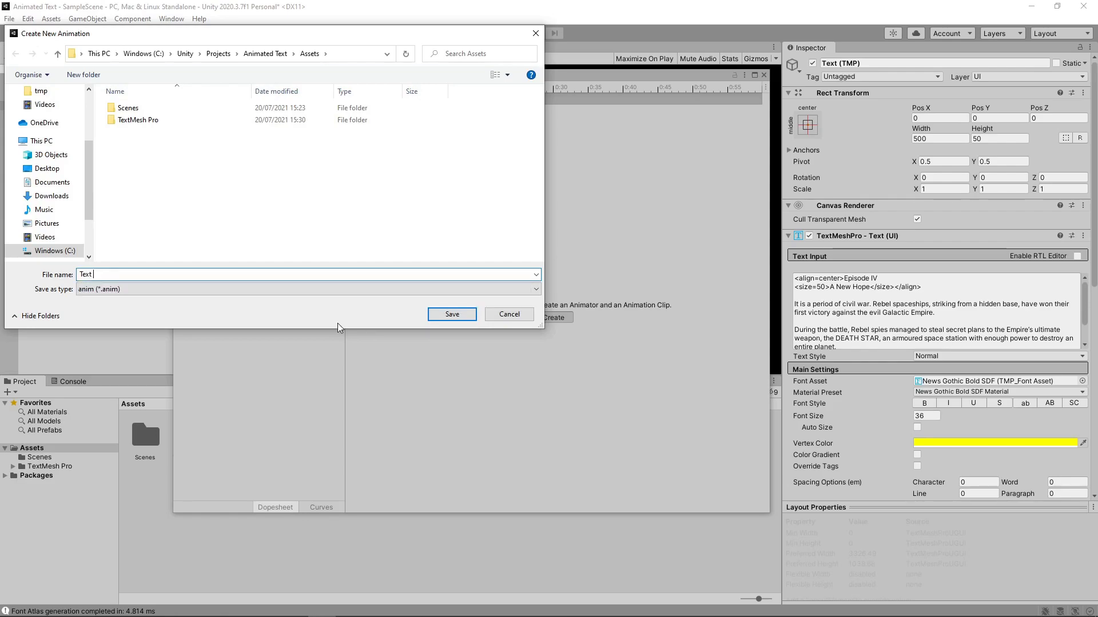
text(Move)
click(441, 319)
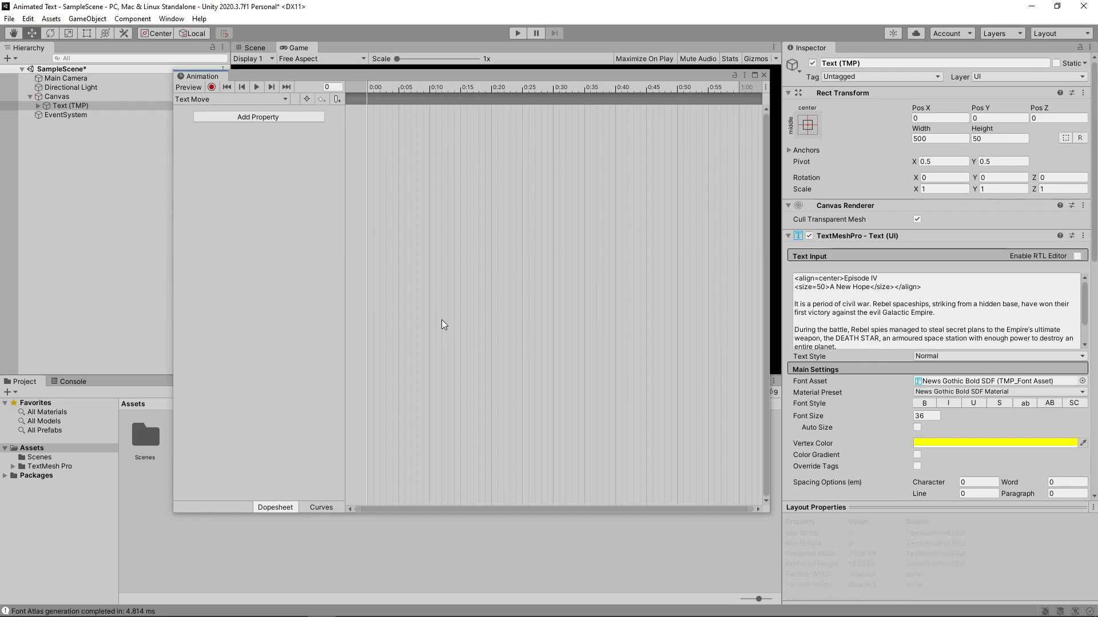
Add the Rect Transform Anchored Position property to Text Move and expand its x and y tracks.
click(238, 118)
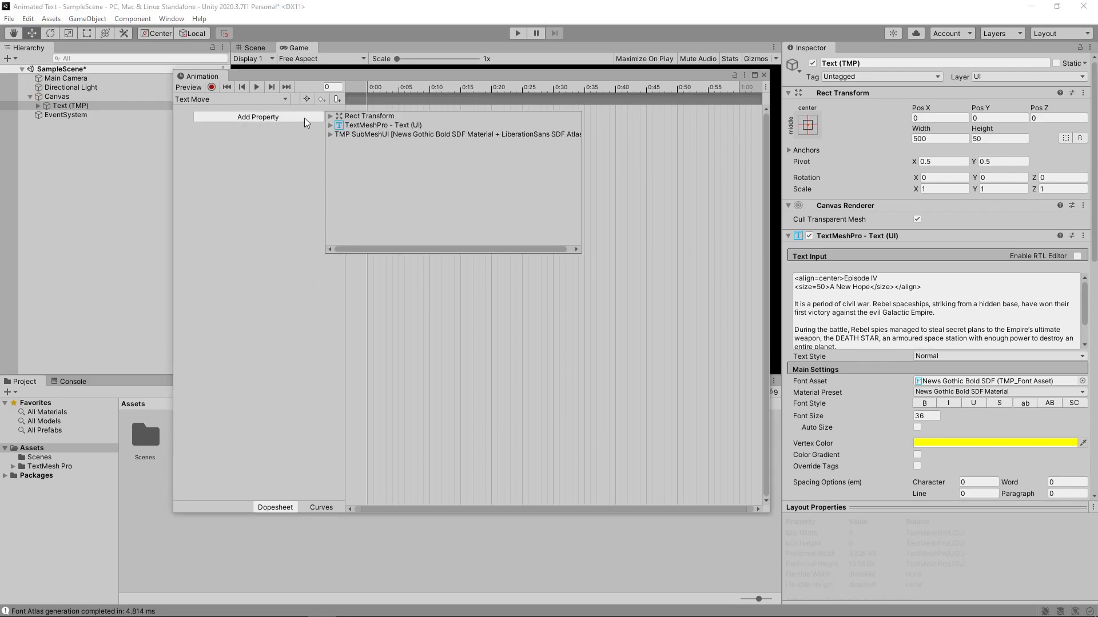
click(331, 116)
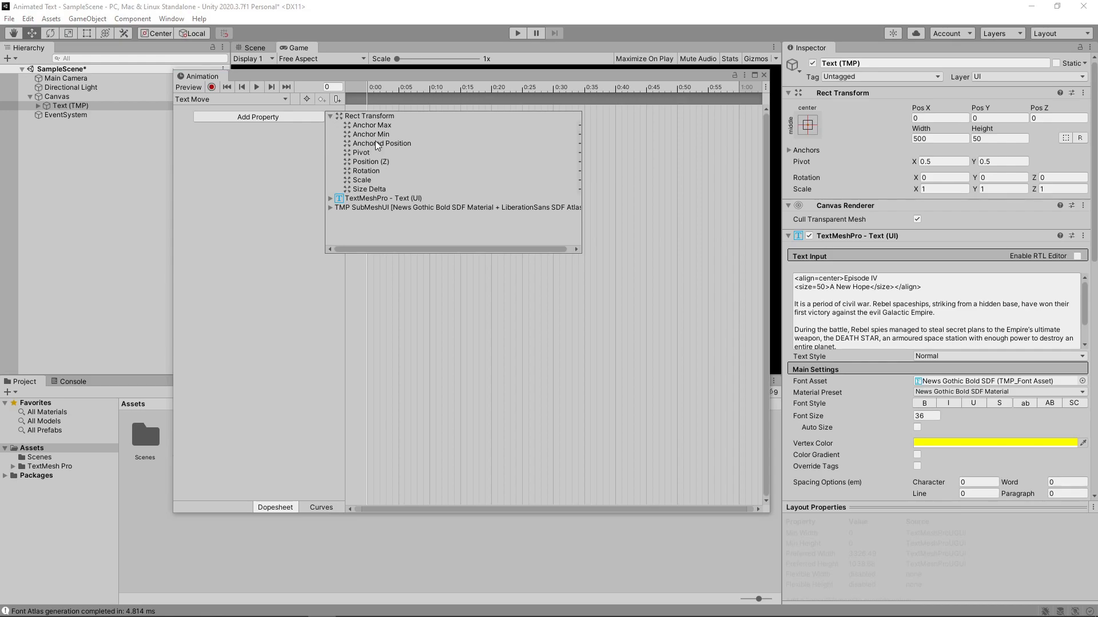
click(578, 143)
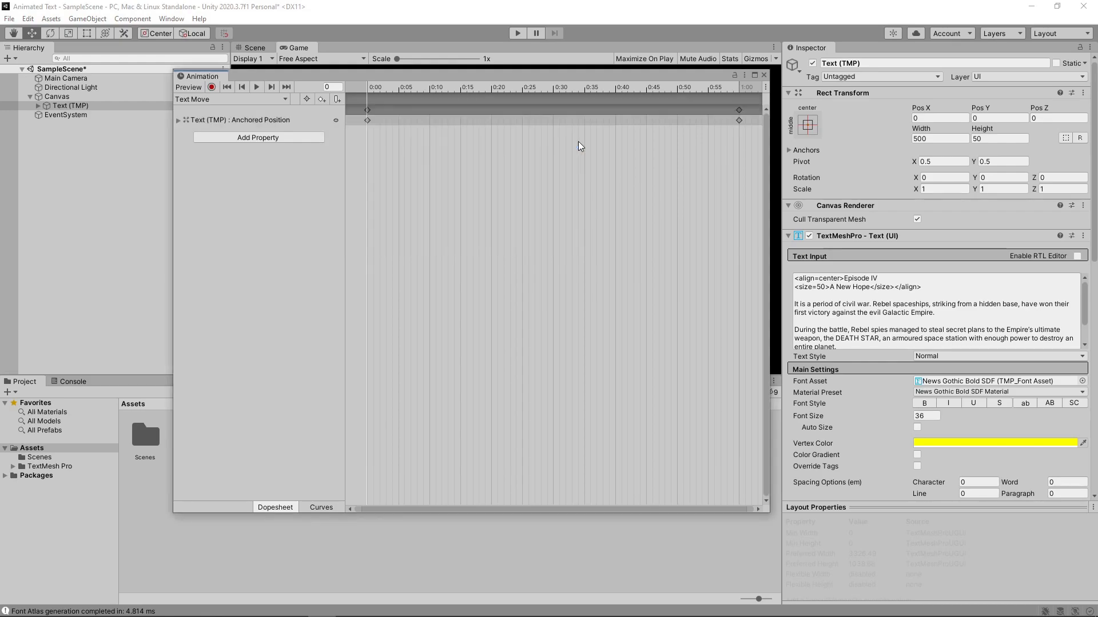
click(178, 120)
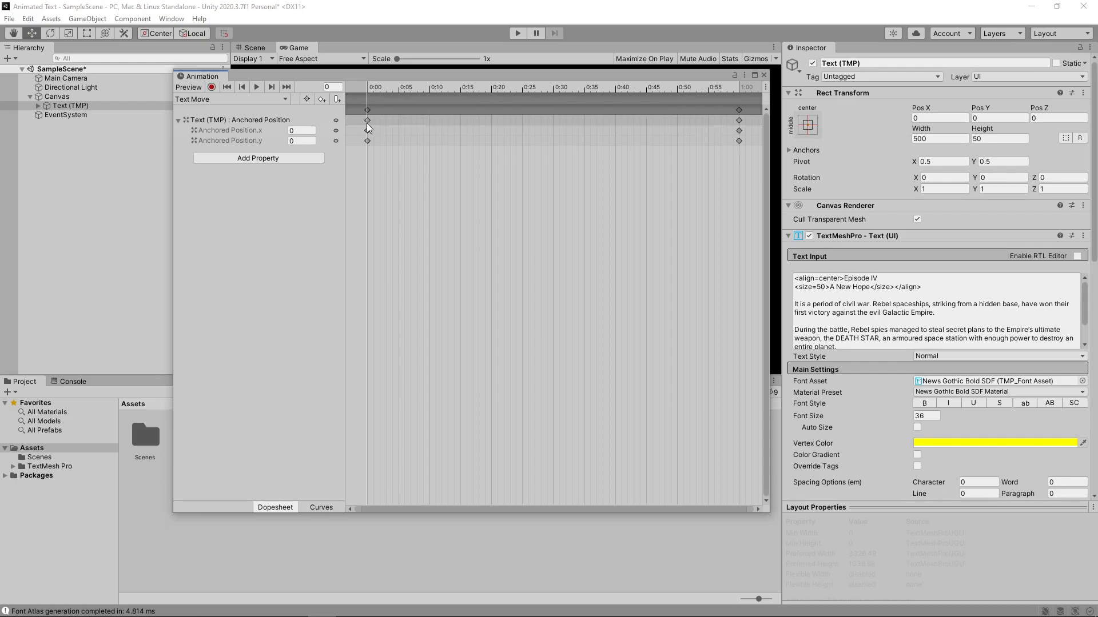
Set Anchored Position.y to 3000 at the 1:00 keyframe and preview the clip in Game view.
click(272, 87)
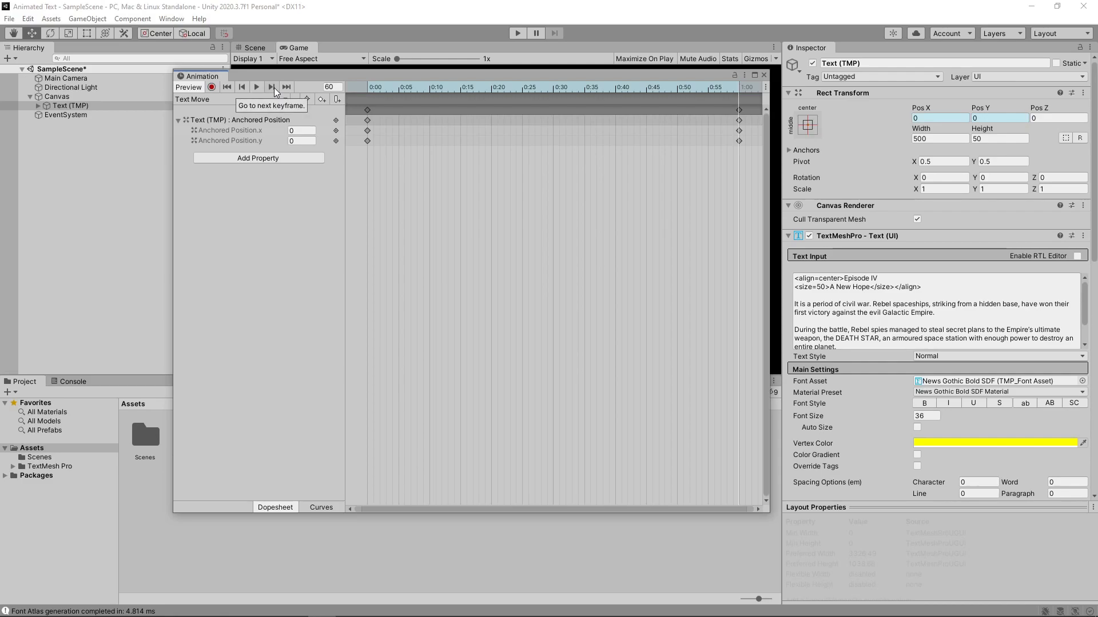
click(294, 141)
text(3000)
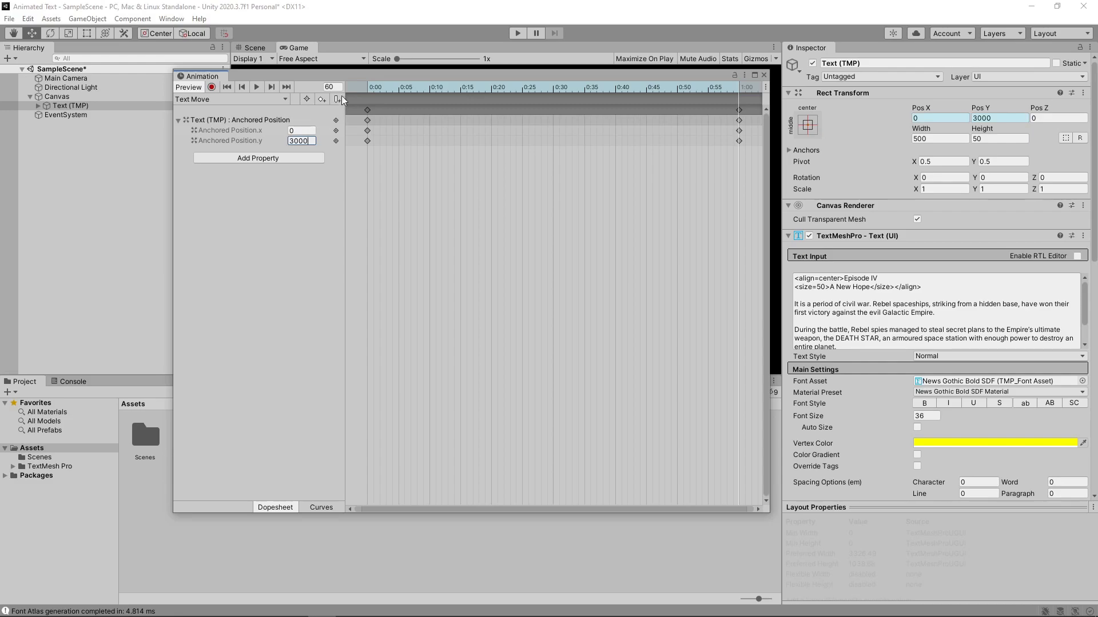
drag(348, 75, 315, 394)
click(226, 406)
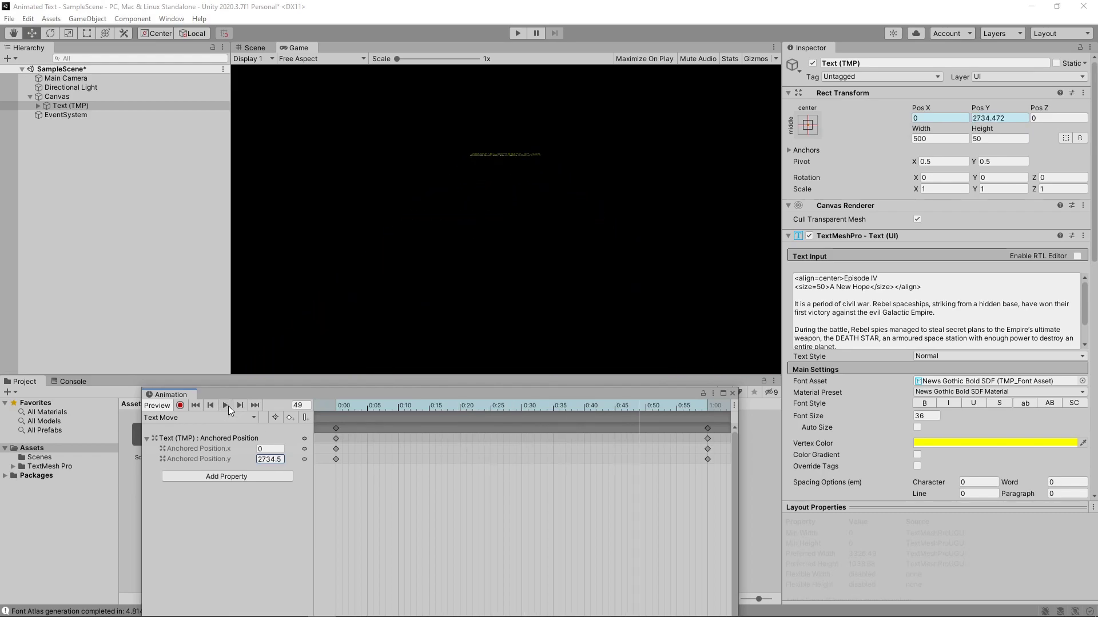
Move the end keyframes from 1:00 to about 89 seconds and preview the slower crawl.
drag(337, 393, 324, 137)
scroll(568, 254, down, 5)
scroll(569, 249, down, 10)
scroll(570, 252, down, 7)
scroll(572, 252, down, 10)
scroll(569, 249, down, 3)
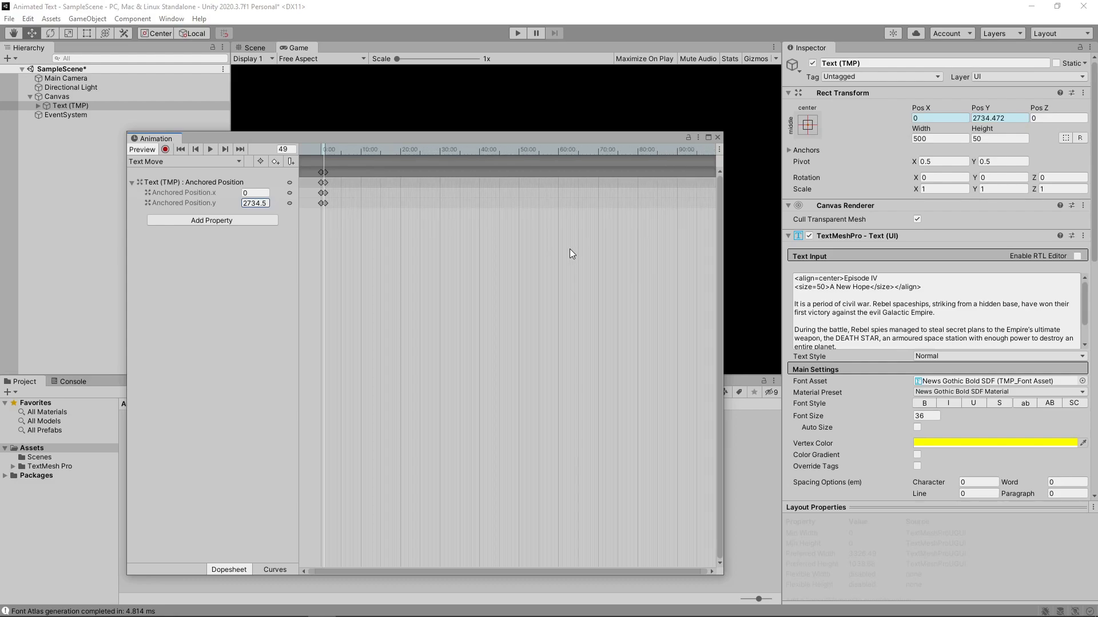
click(326, 172)
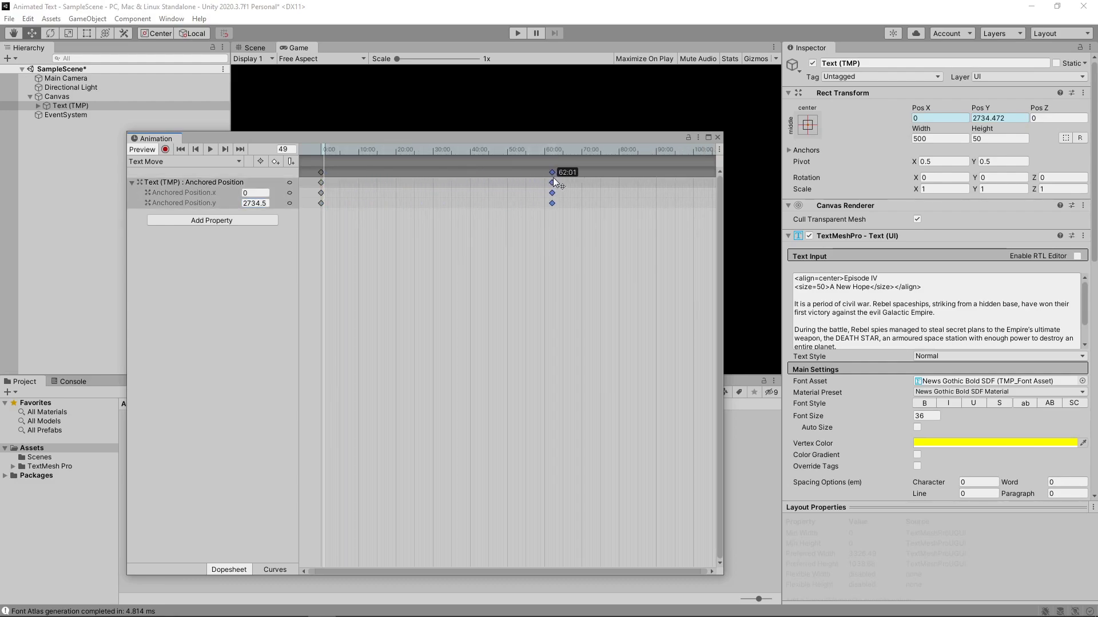
drag(604, 178, 657, 177)
drag(531, 140, 583, 398)
click(263, 408)
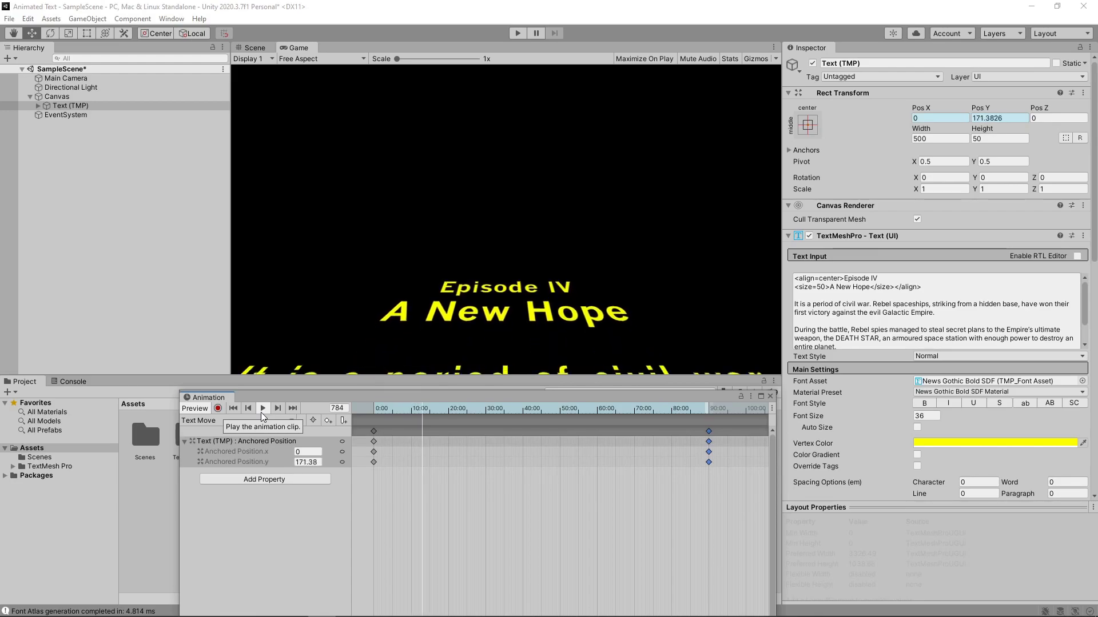
Close the Animation window, open the Text (TMP) Animator controller, and reposition the Text Move node.
click(262, 409)
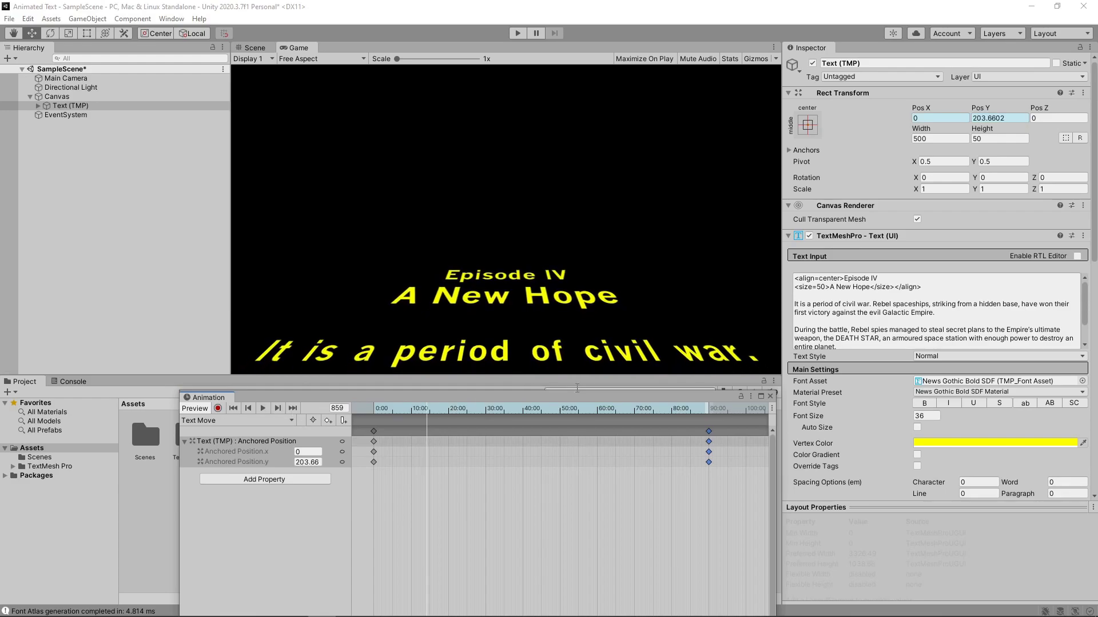
click(770, 396)
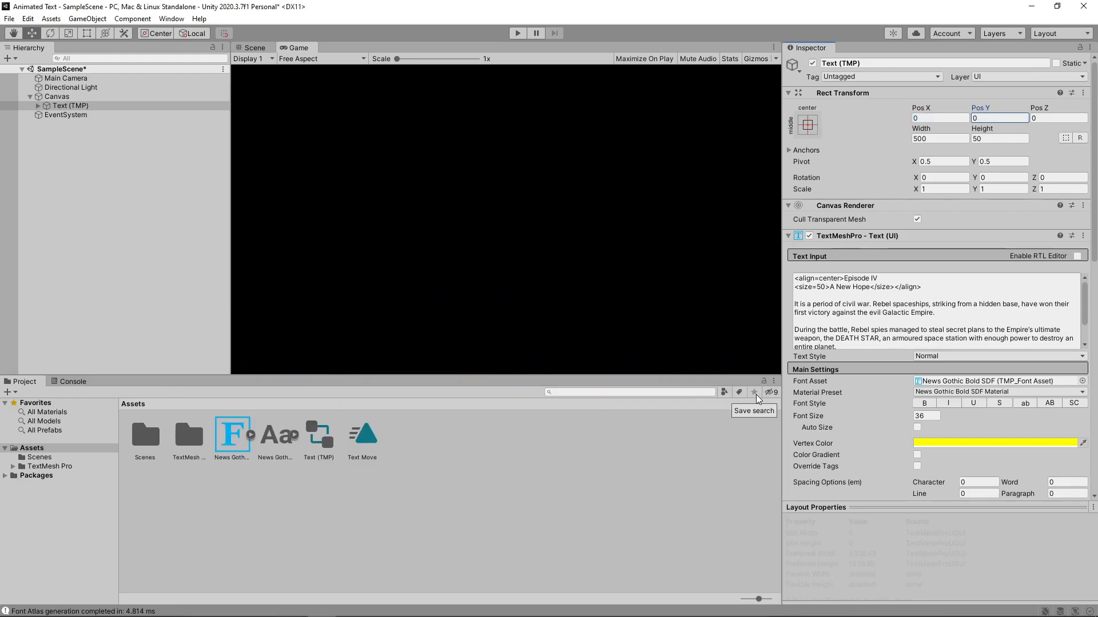
scroll(889, 340, down, 2)
scroll(1072, 402, down, 5)
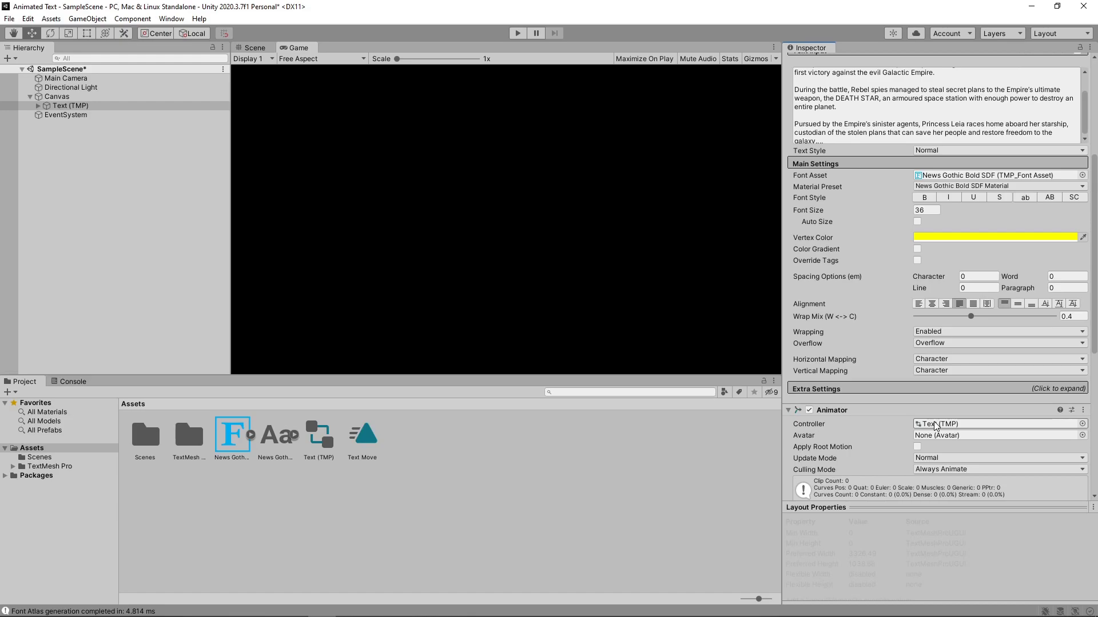
double_click(935, 426)
middle_drag(656, 242, 696, 324)
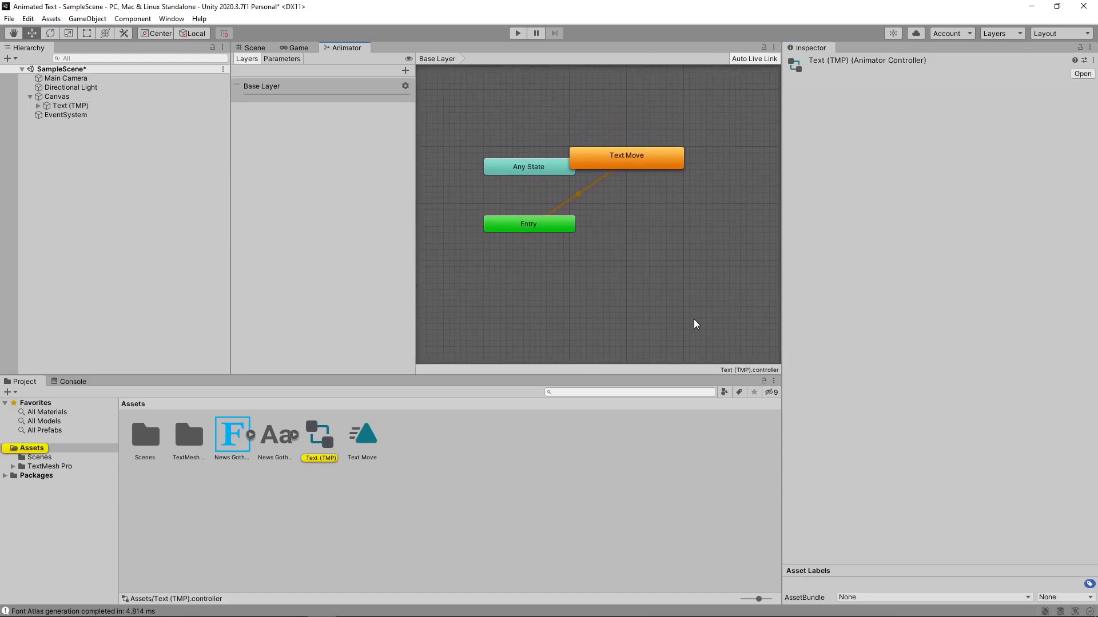
drag(642, 159, 675, 192)
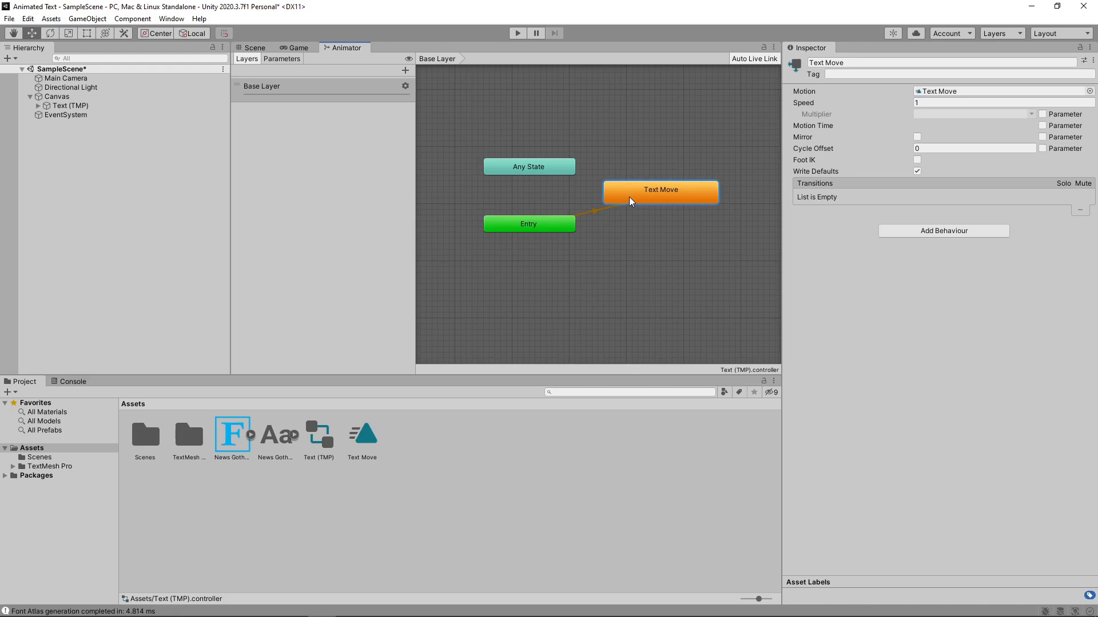
Turn off Loop Time on the Text Move clip, enable Maximize On Play in Game view, and test-run.
click(373, 434)
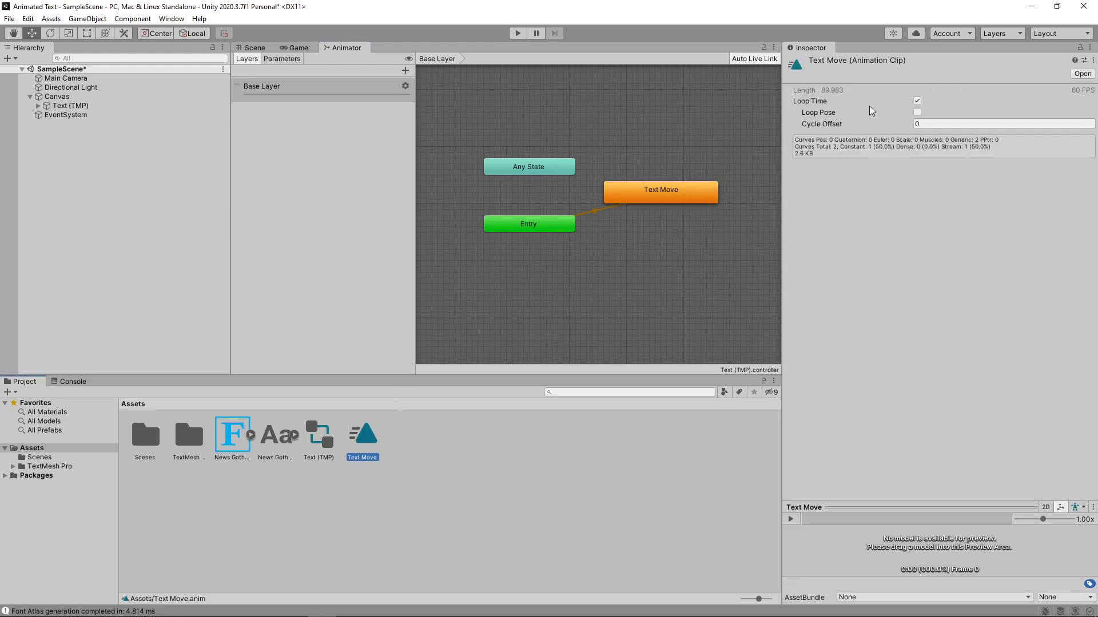
click(917, 102)
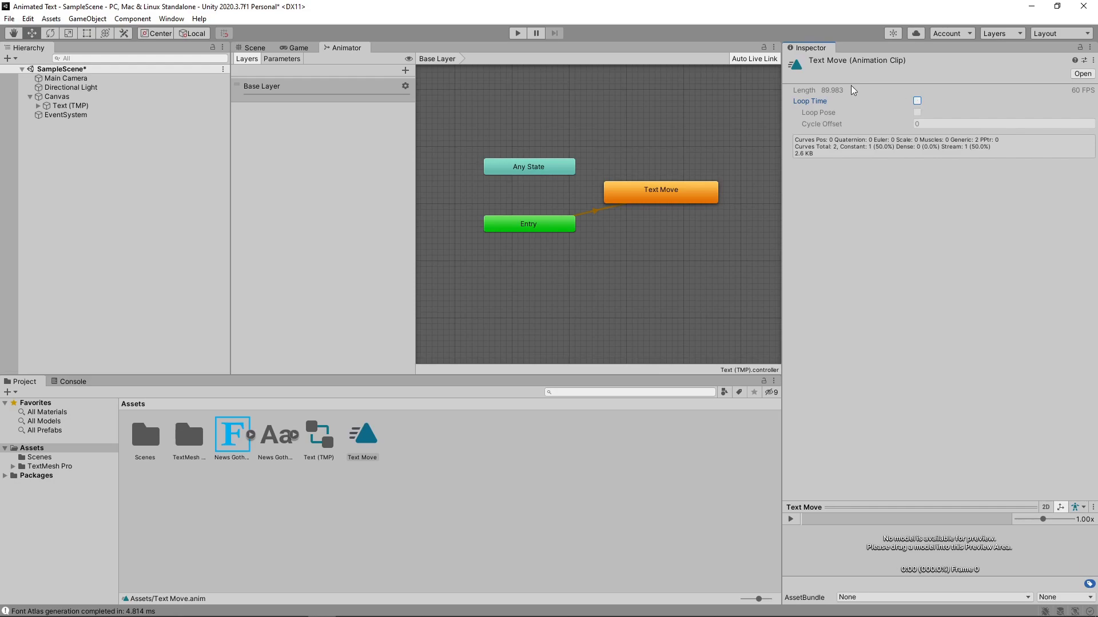
click(303, 48)
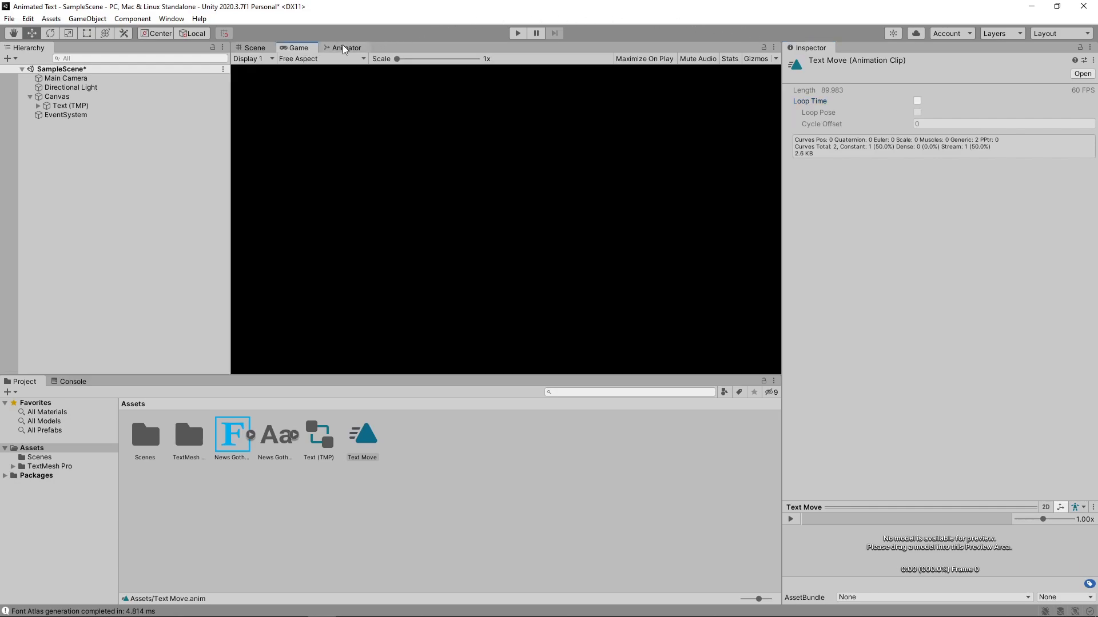
click(623, 59)
click(517, 34)
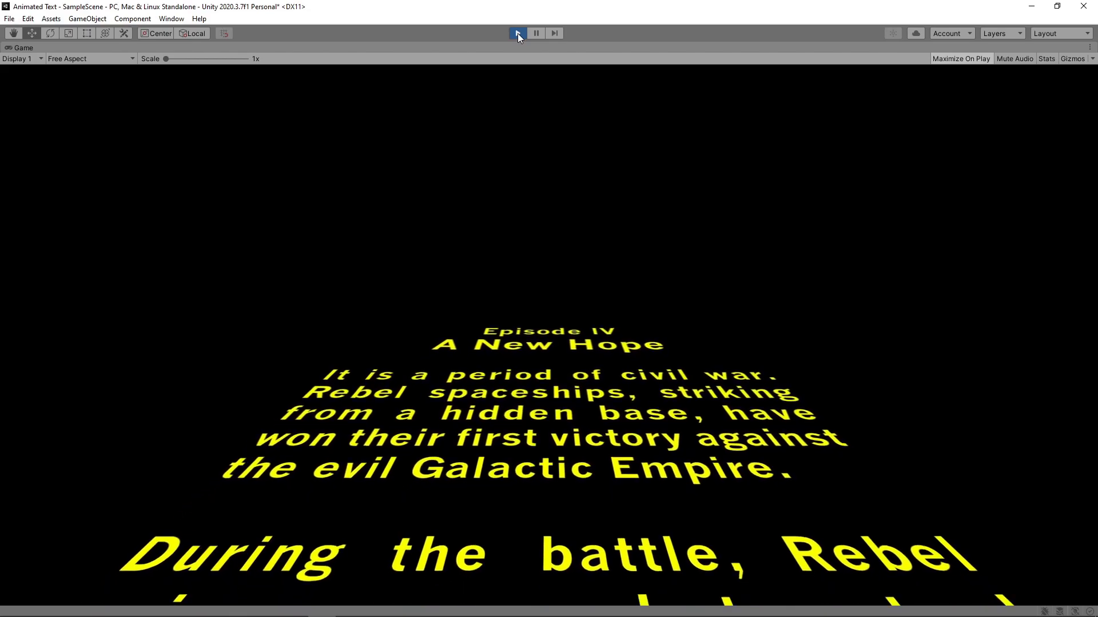
Stop the game and show the Text Move clip's position curve in the Animation window's Curves view.
click(516, 33)
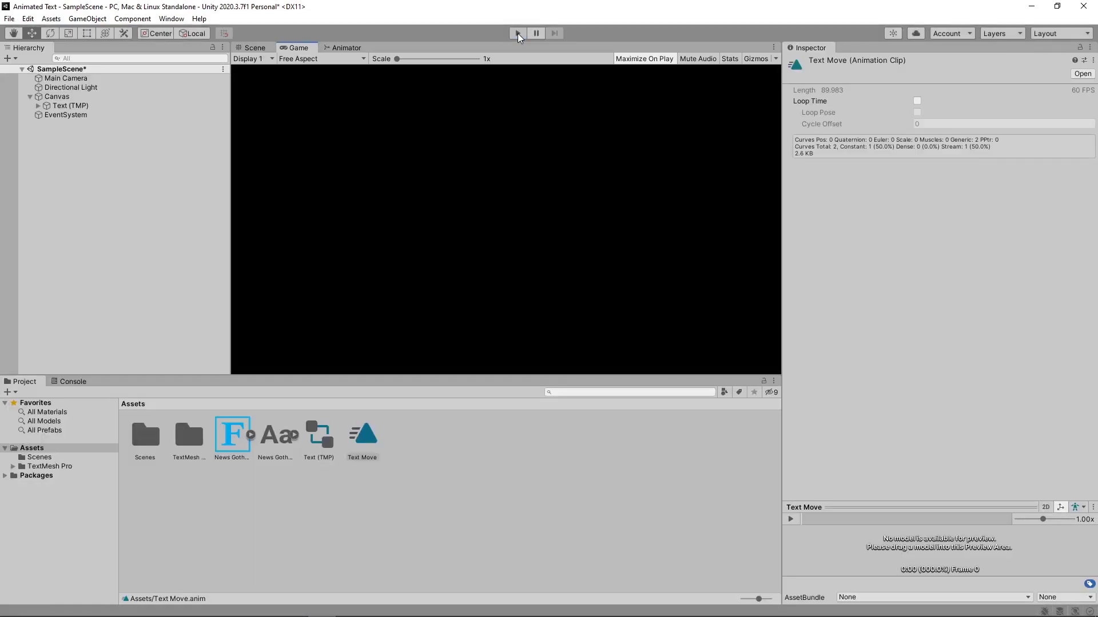
double_click(367, 435)
drag(429, 186, 432, 142)
click(330, 569)
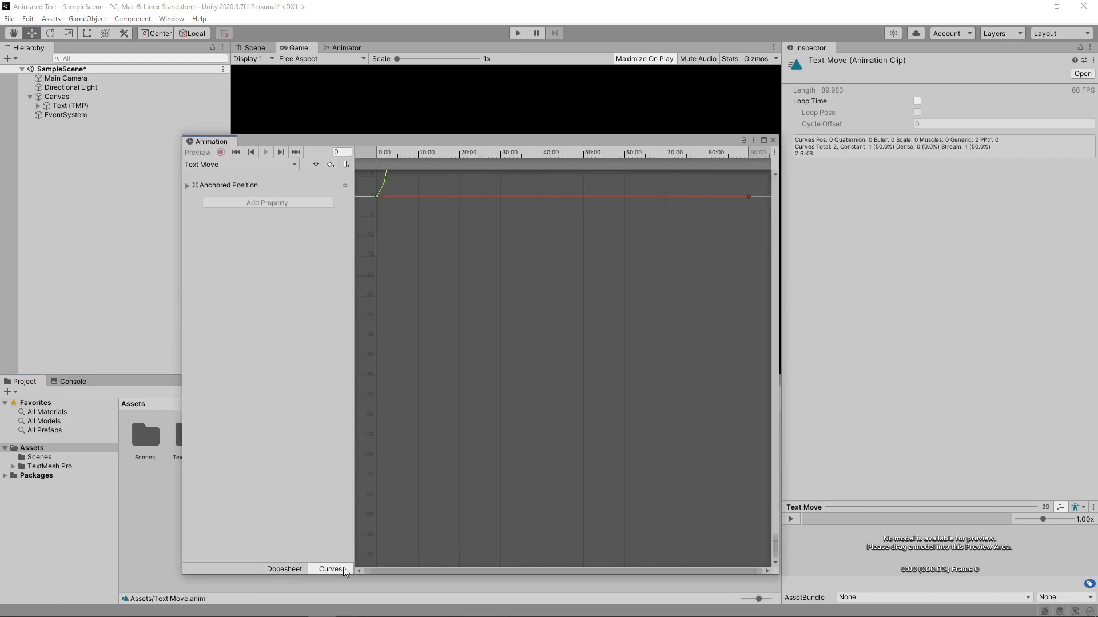
drag(375, 572, 538, 553)
drag(621, 569, 542, 570)
drag(776, 548, 778, 541)
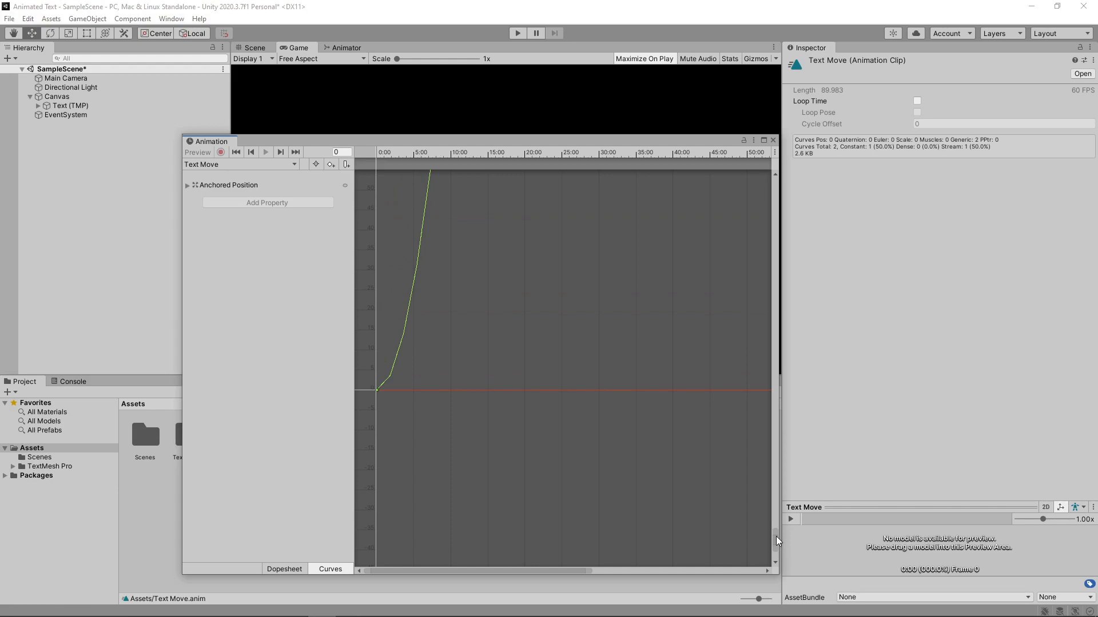
drag(778, 541, 768, 337)
drag(555, 571, 708, 571)
drag(775, 346, 749, 193)
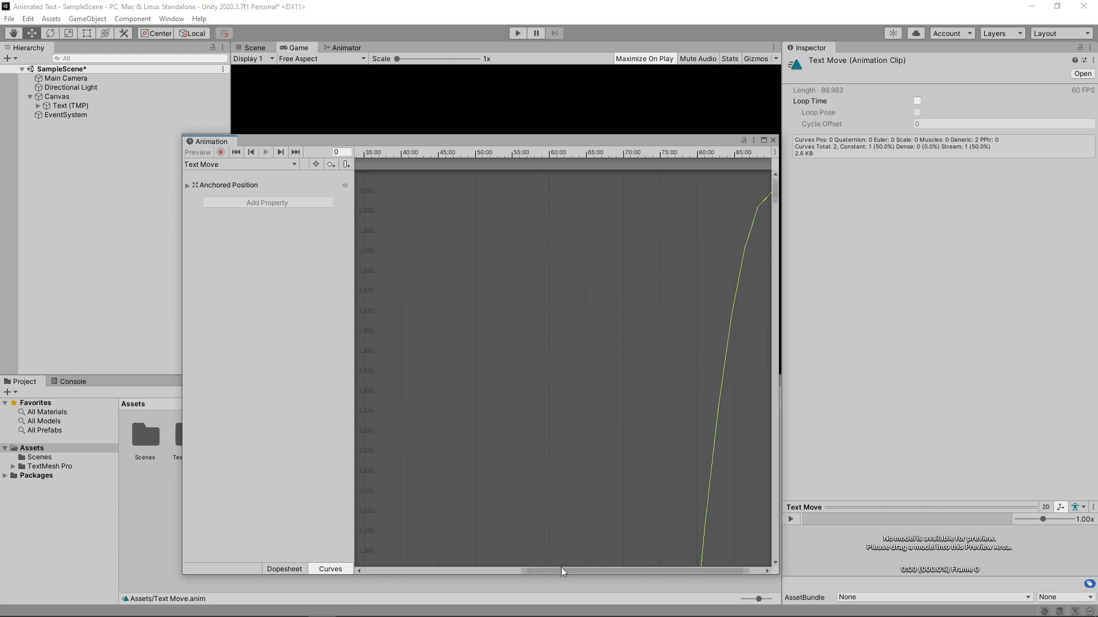
drag(563, 572, 586, 569)
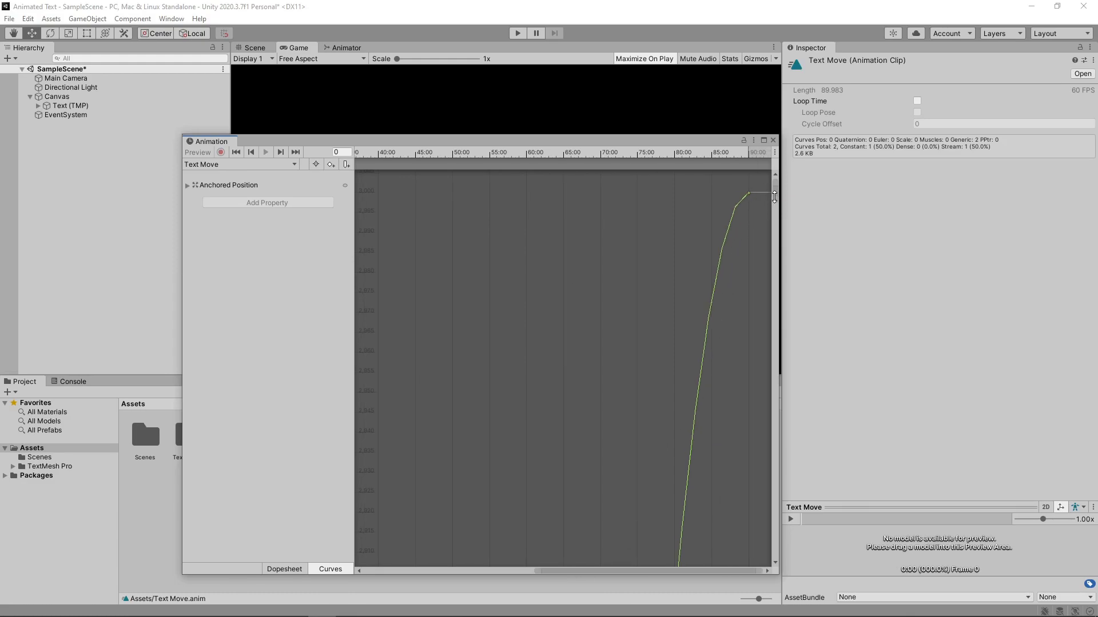
drag(776, 200, 509, 587)
Set Both Tangents to Linear on the first and last keyframes of the curve.
right_click(377, 549)
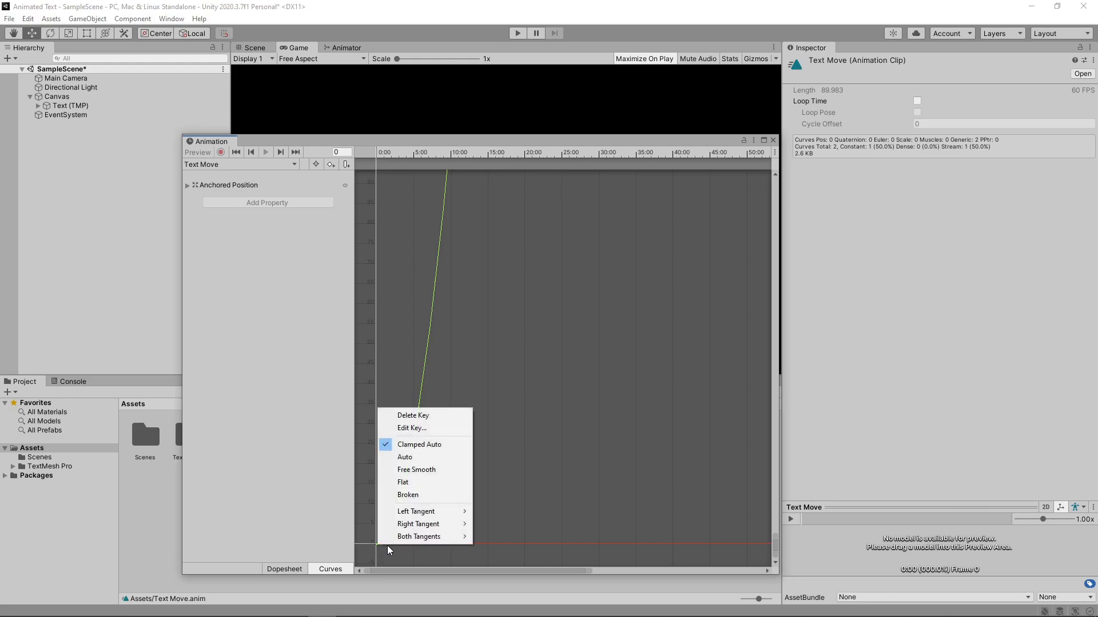
mouse_move(414, 534)
click(487, 549)
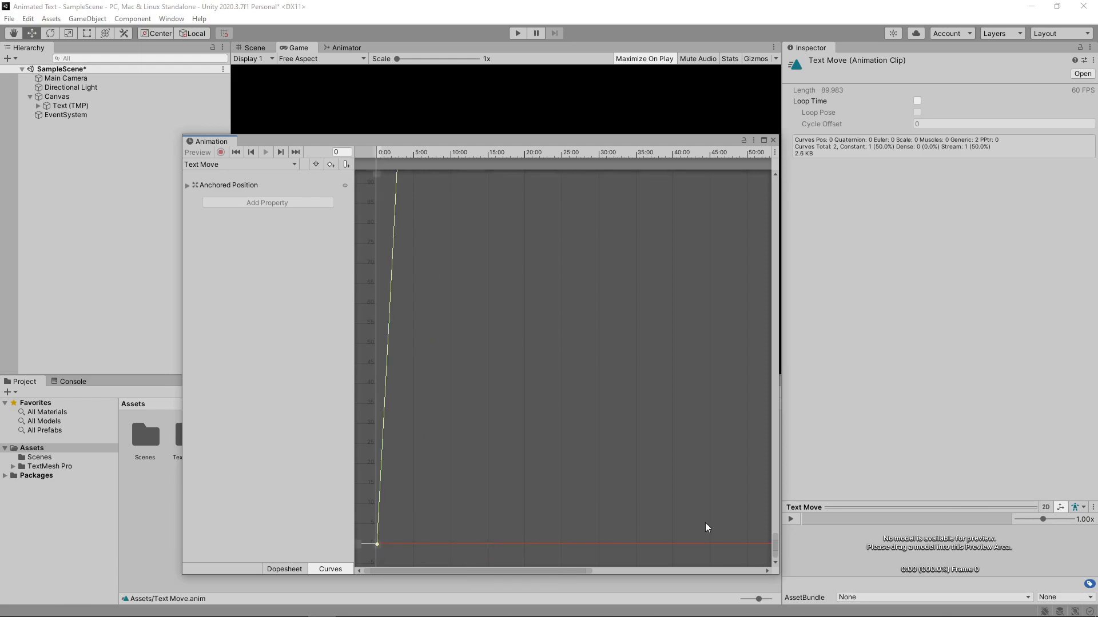
drag(776, 549, 754, 191)
drag(532, 572, 744, 571)
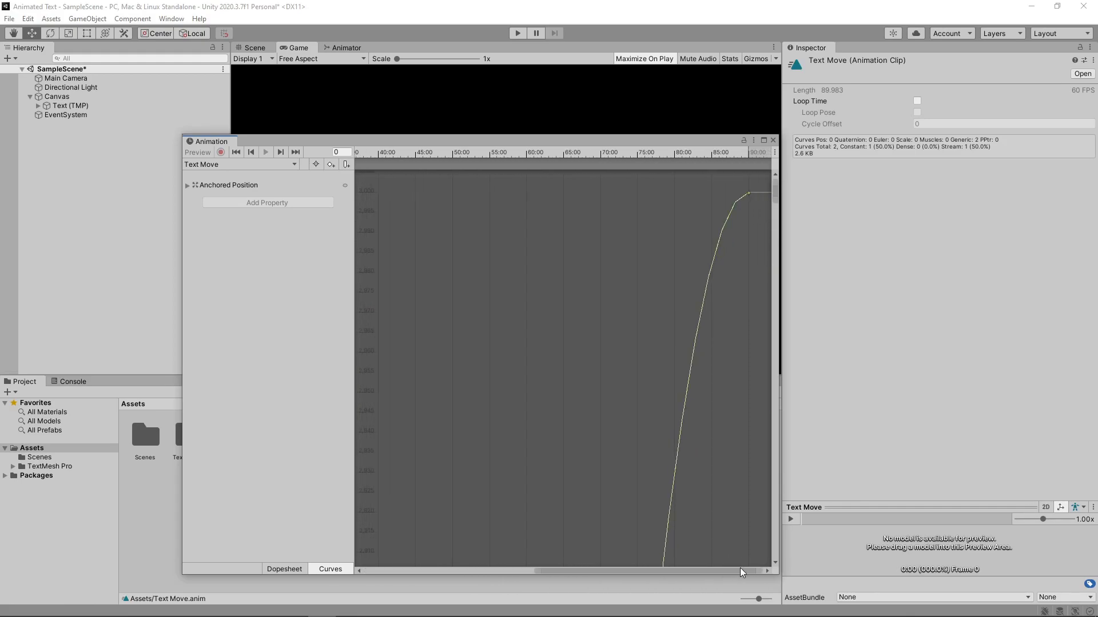
right_click(750, 195)
mouse_move(797, 320)
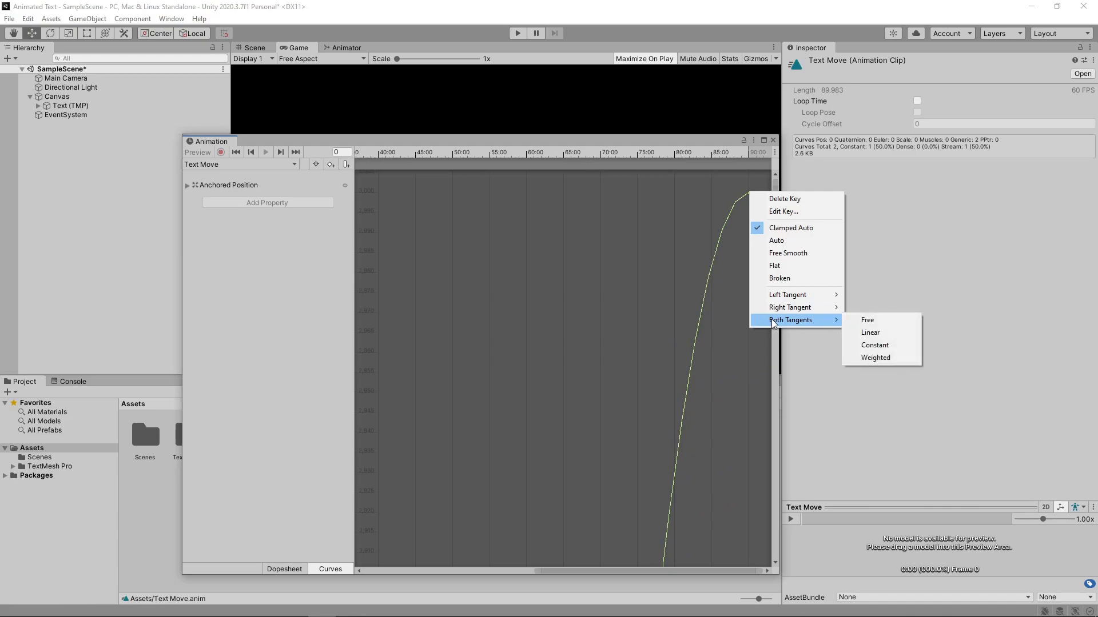
click(863, 332)
drag(776, 192, 769, 375)
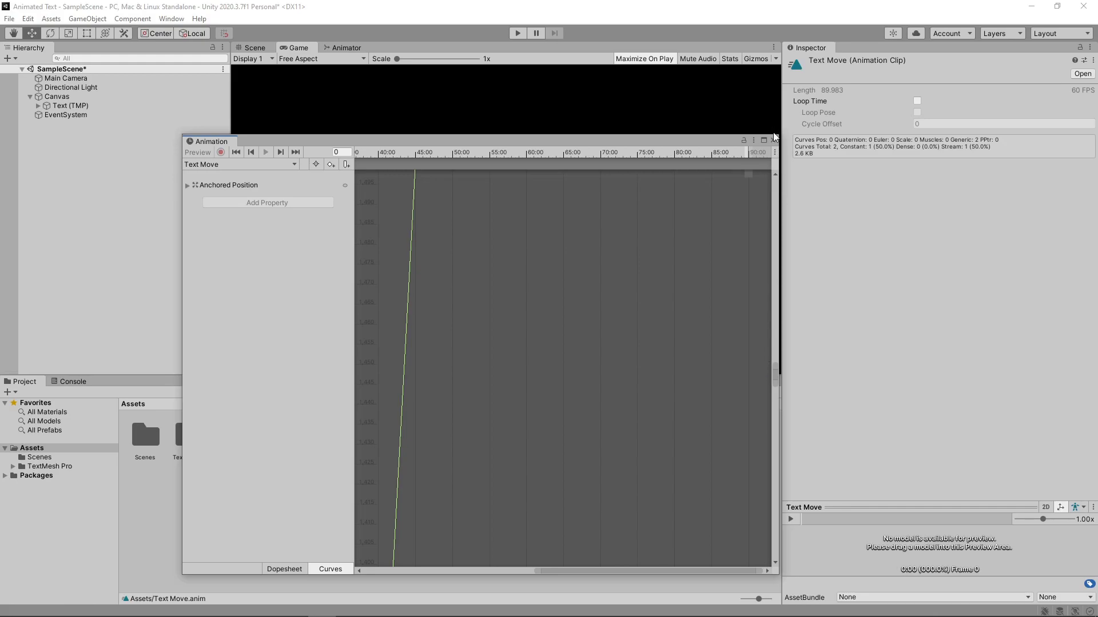
Close the Animation window and run the game to watch the crawl scroll away.
click(737, 126)
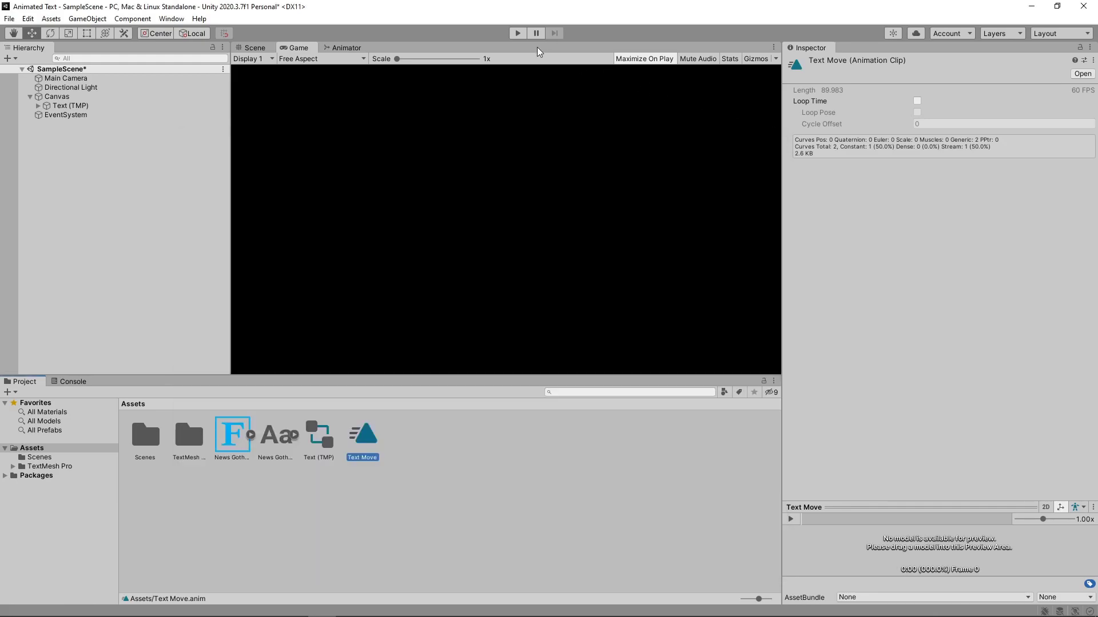
click(518, 32)
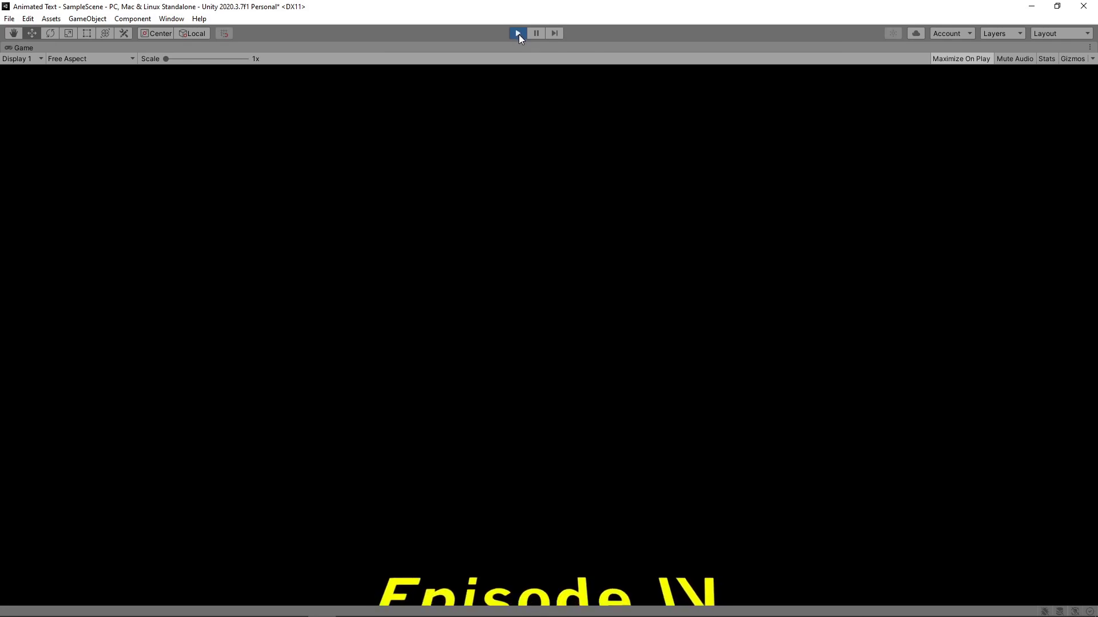